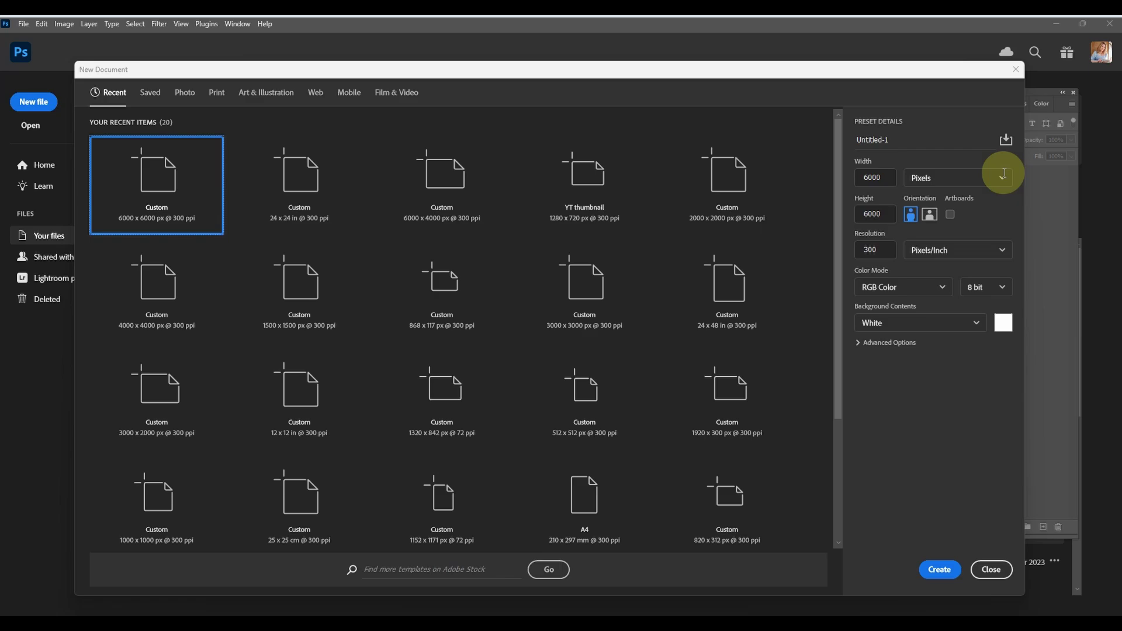
- Create a new document 24 inches wide and 24 inches high at 300 pixels/inch
{"action": "left_click", "coordinate": [1002, 173]}
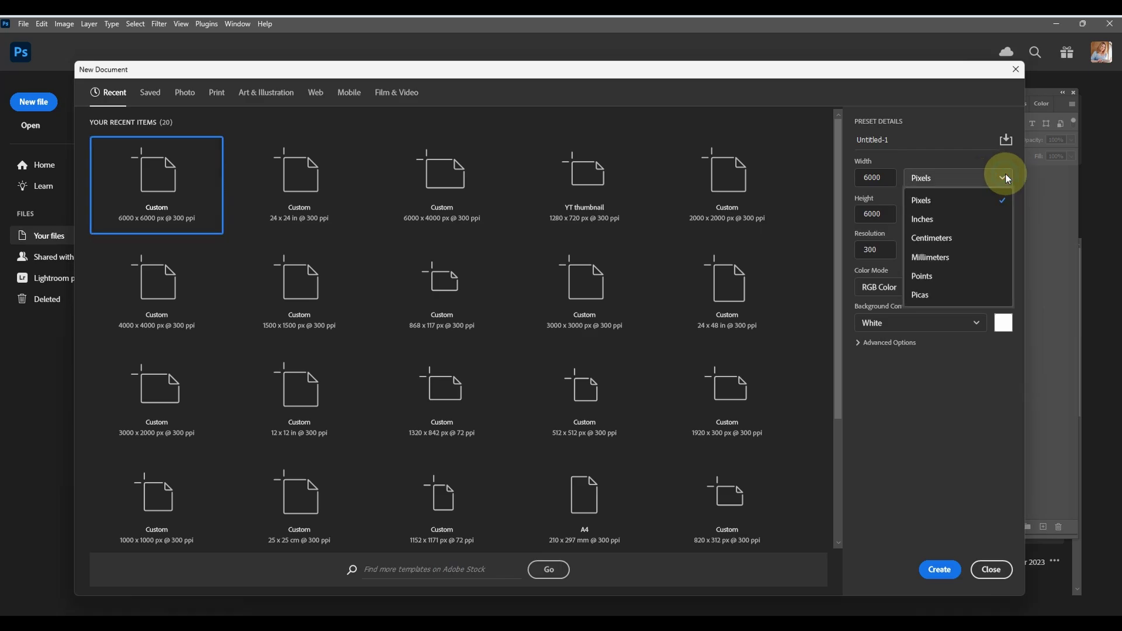
{"action": "left_click", "coordinate": [952, 214]}
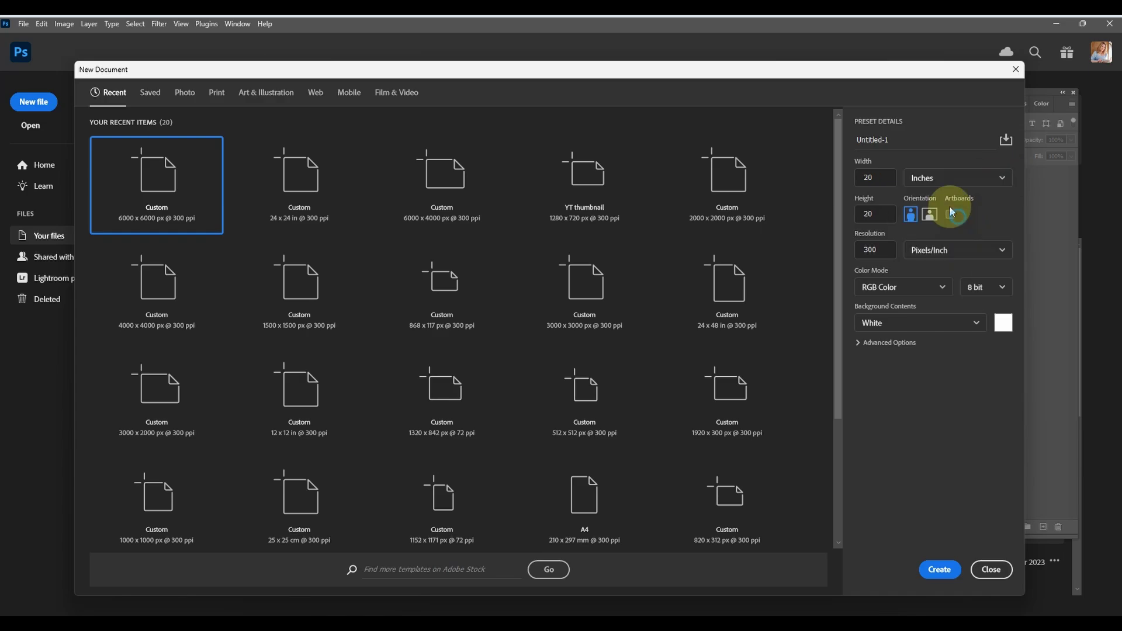
{"action": "left_click", "coordinate": [878, 176]}
{"action": "type", "text": "4"}
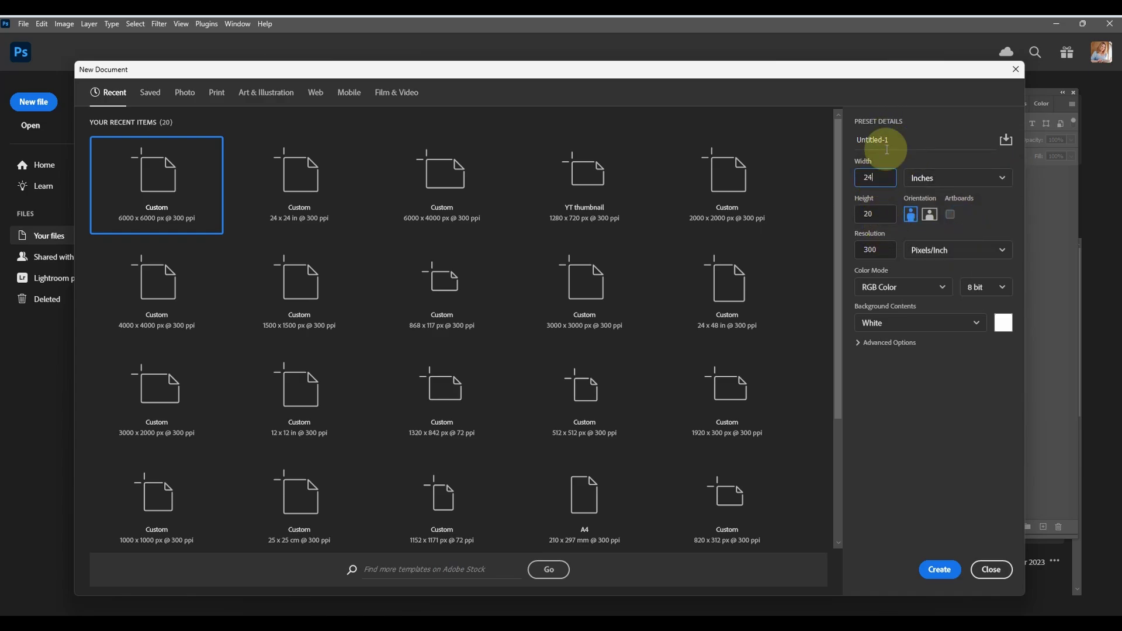
{"action": "left_click", "coordinate": [878, 213]}
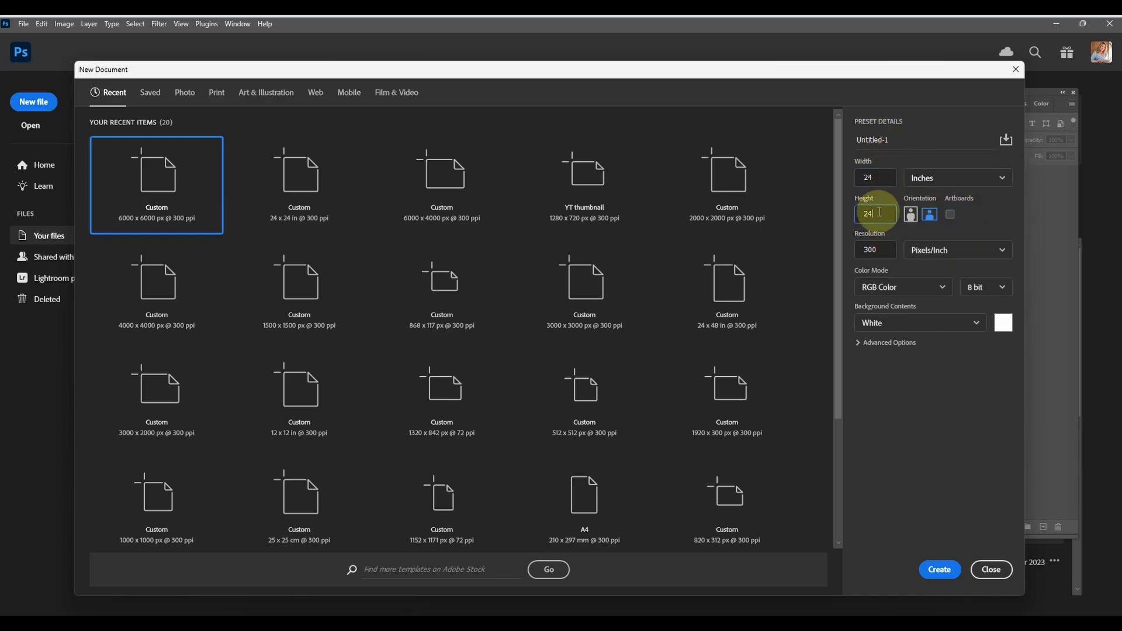
{"action": "type", "text": "4"}
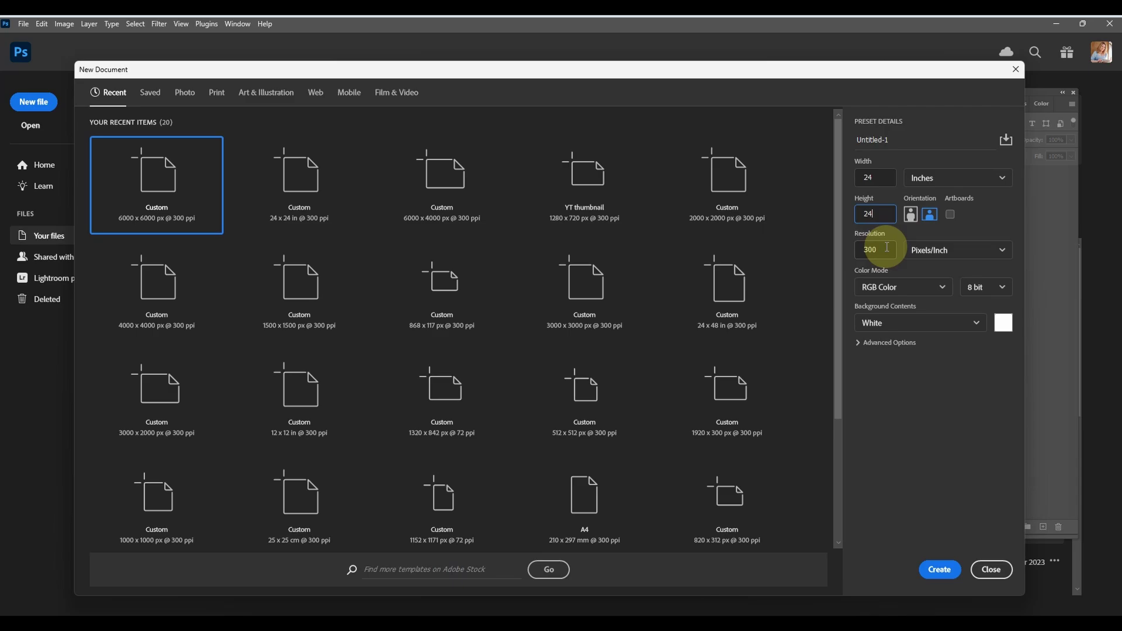
{"action": "left_click", "coordinate": [950, 575]}
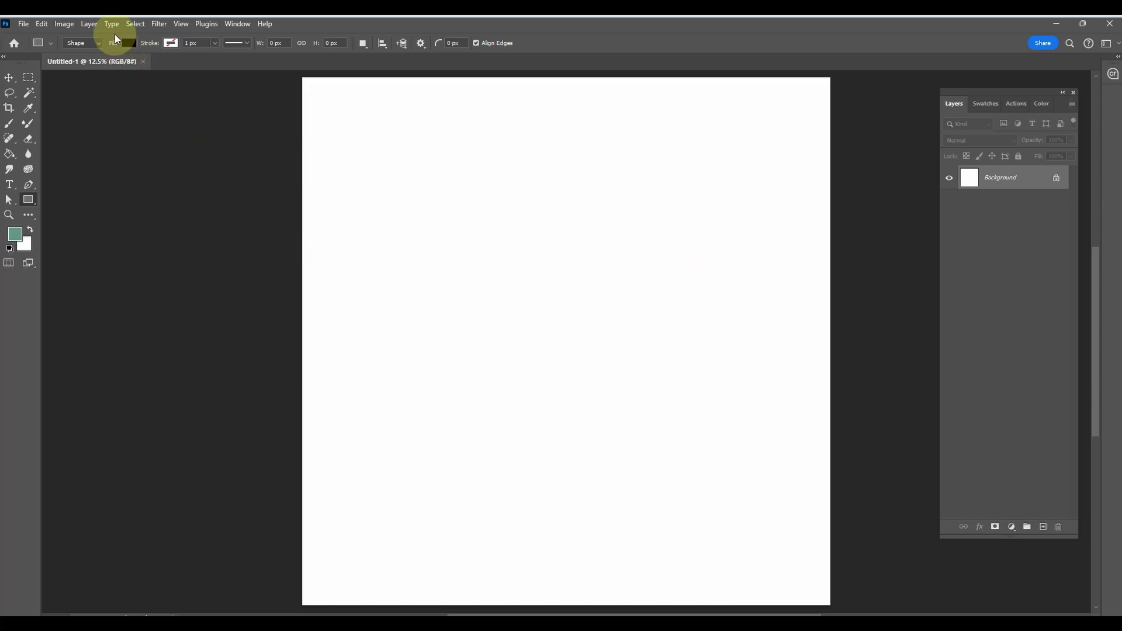
- Add a New Guide Layout with 2 columns and 2 rows, then pick the Move tool
{"action": "left_click", "coordinate": [180, 26]}
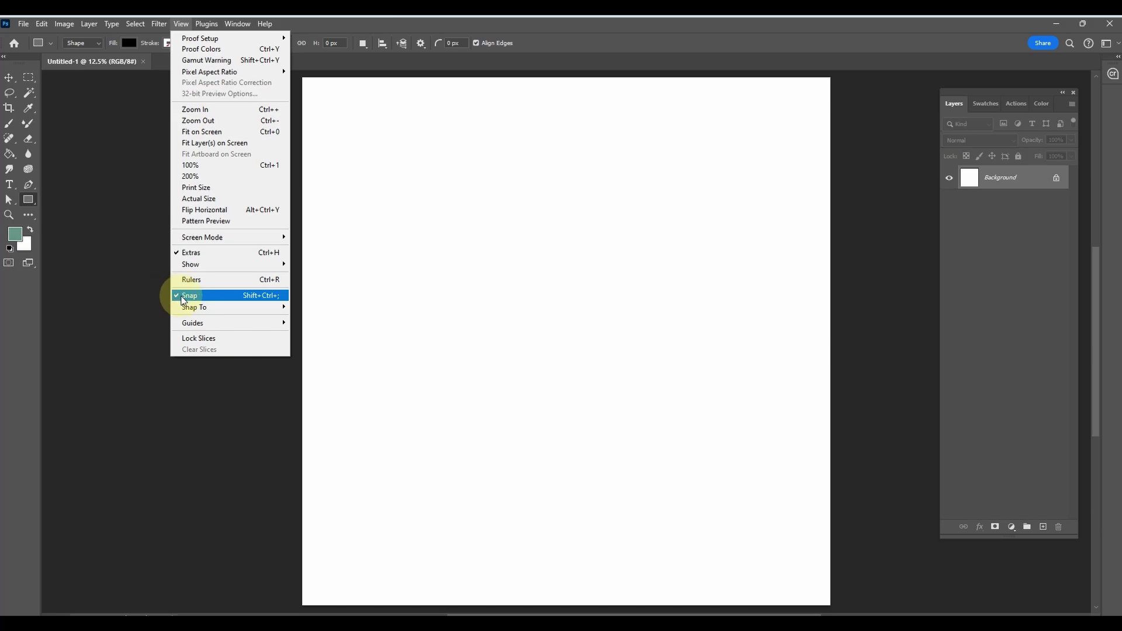
{"action": "left_click", "coordinate": [181, 23]}
{"action": "left_click", "coordinate": [180, 23]}
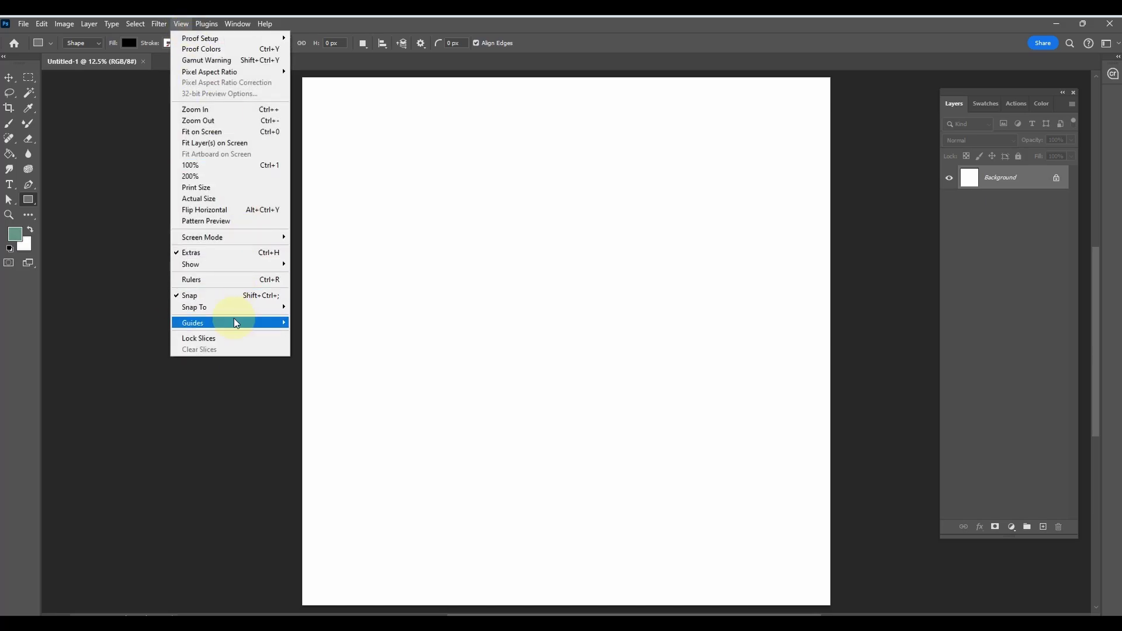
{"action": "mouse_move", "coordinate": [236, 321]}
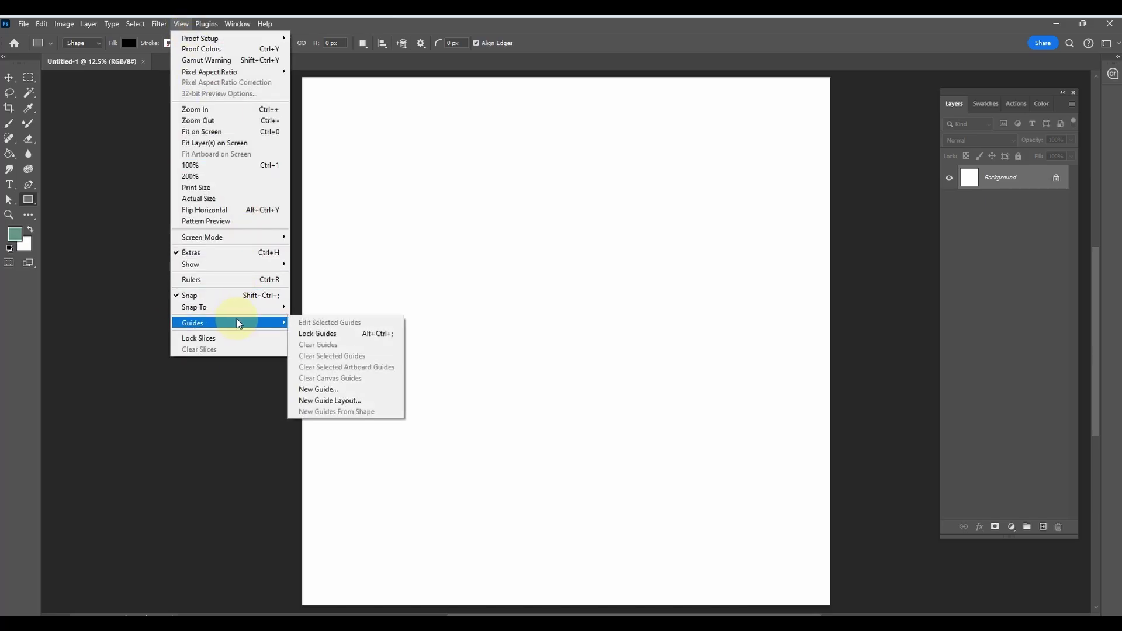
{"action": "left_click", "coordinate": [357, 401]}
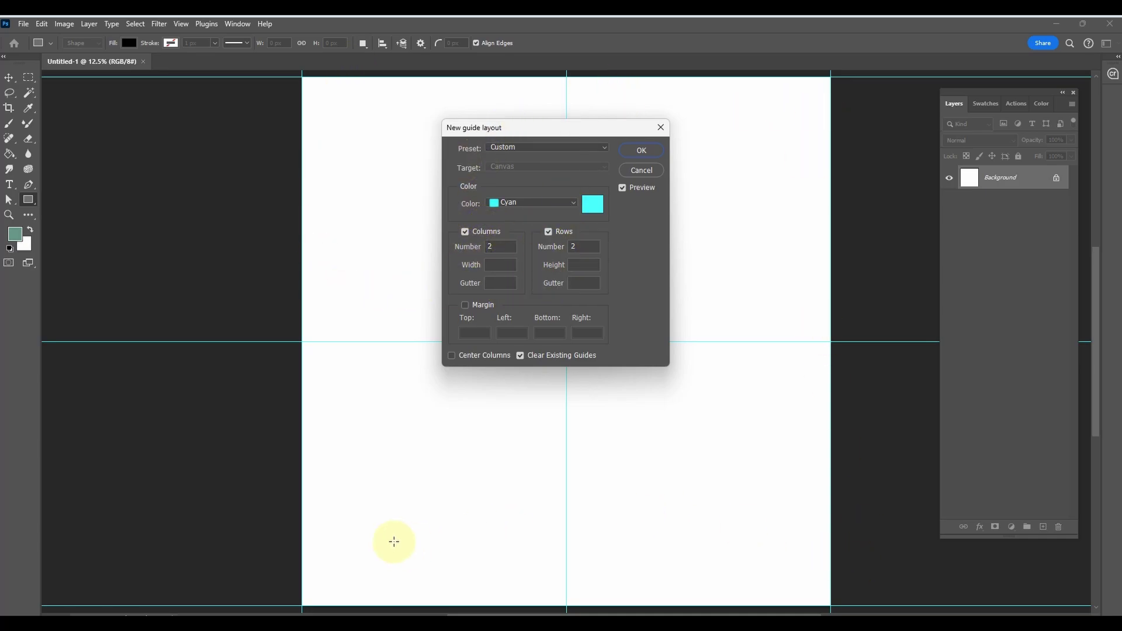
{"action": "left_click", "coordinate": [641, 151]}
{"action": "left_click", "coordinate": [10, 77]}
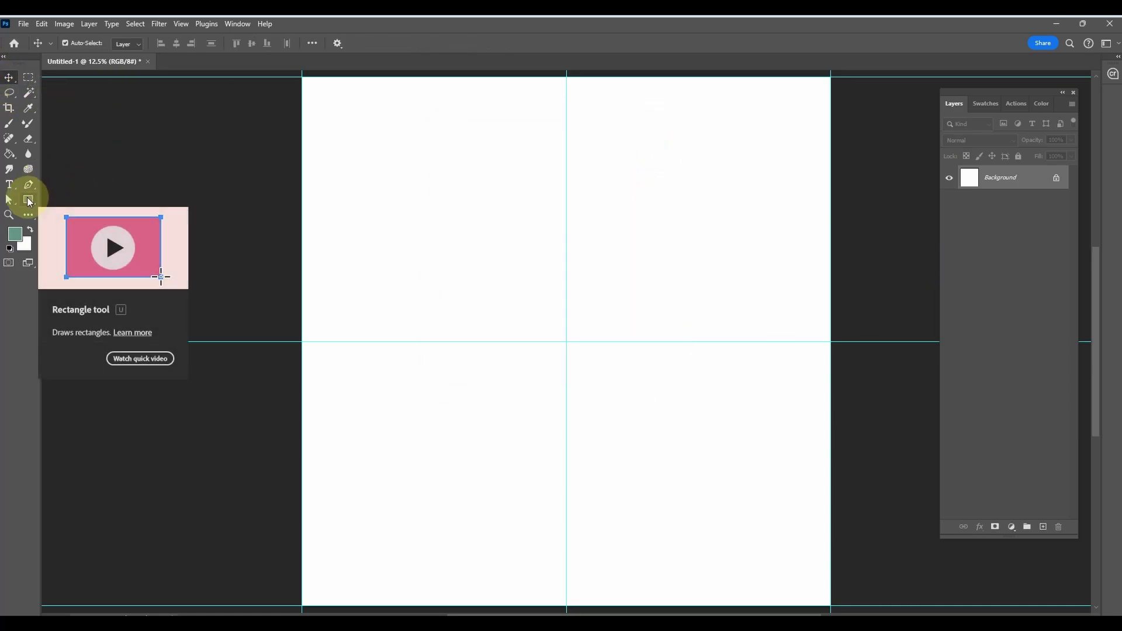
- Draw a rectangle with width and height of 12 inches each, entered in inch units
{"action": "left_click", "coordinate": [28, 199]}
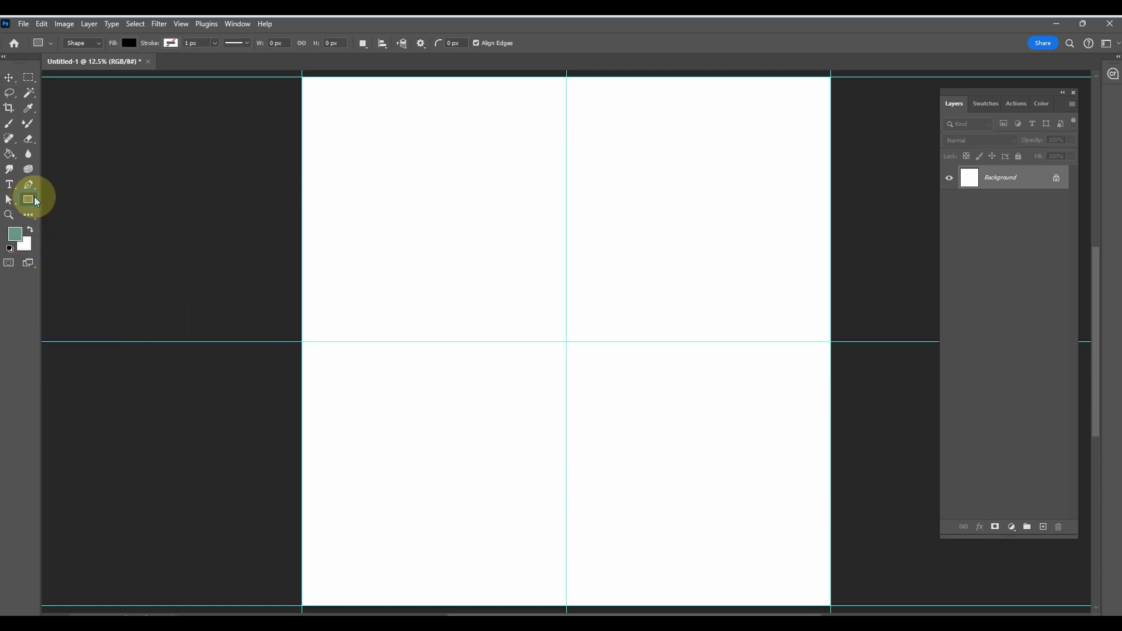
{"action": "left_click", "coordinate": [474, 207]}
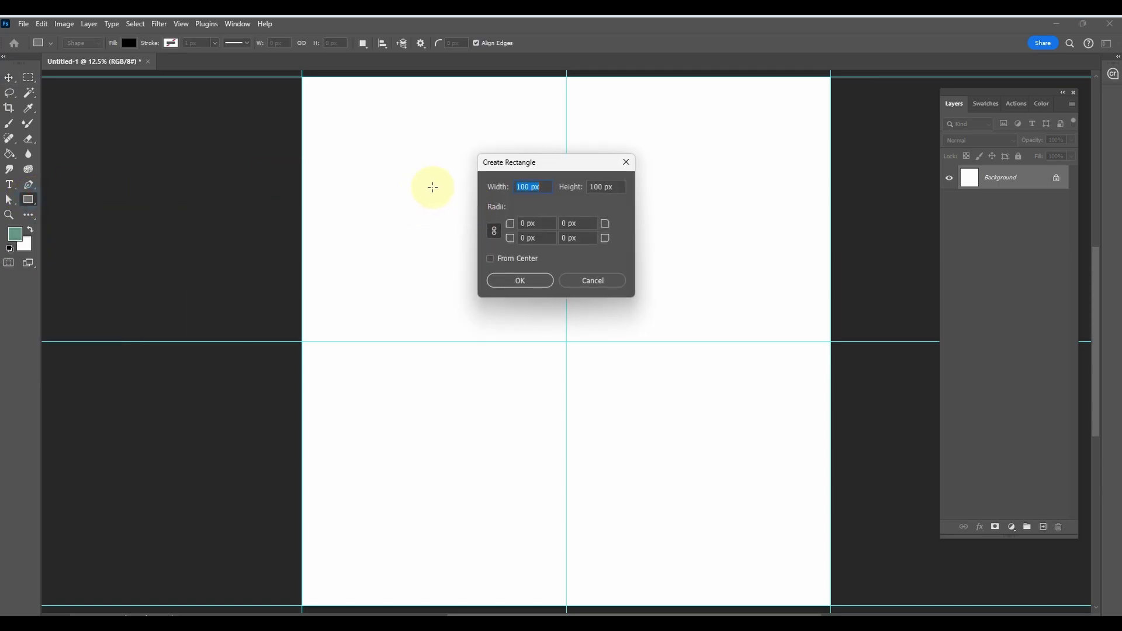
{"action": "right_click", "coordinate": [543, 187]}
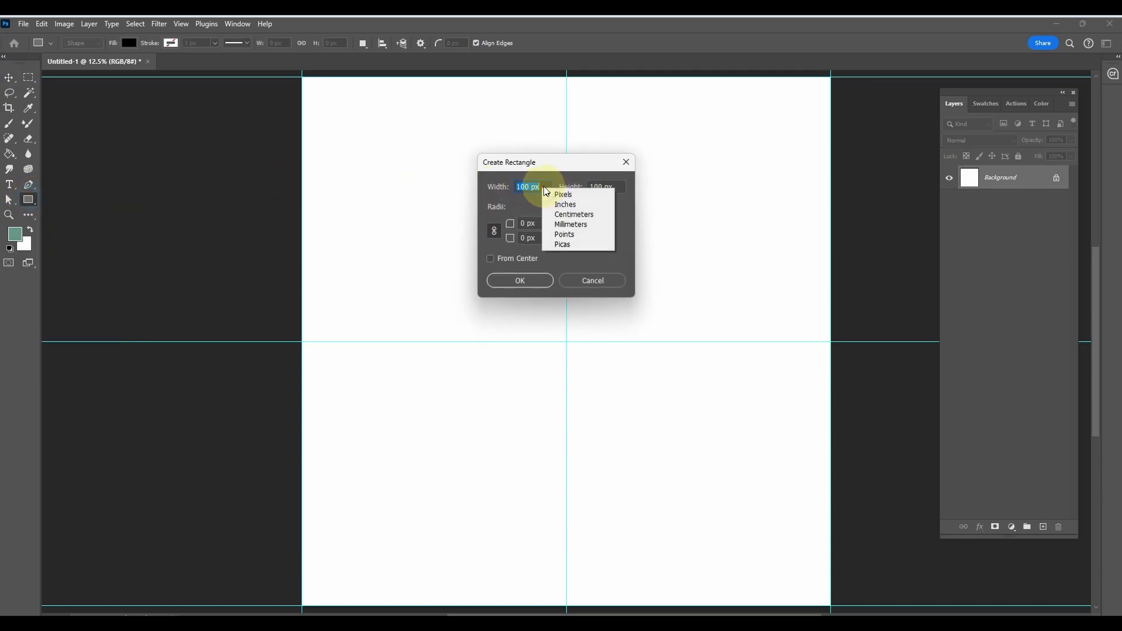
{"action": "left_click", "coordinate": [565, 204]}
{"action": "left_click", "coordinate": [596, 187]}
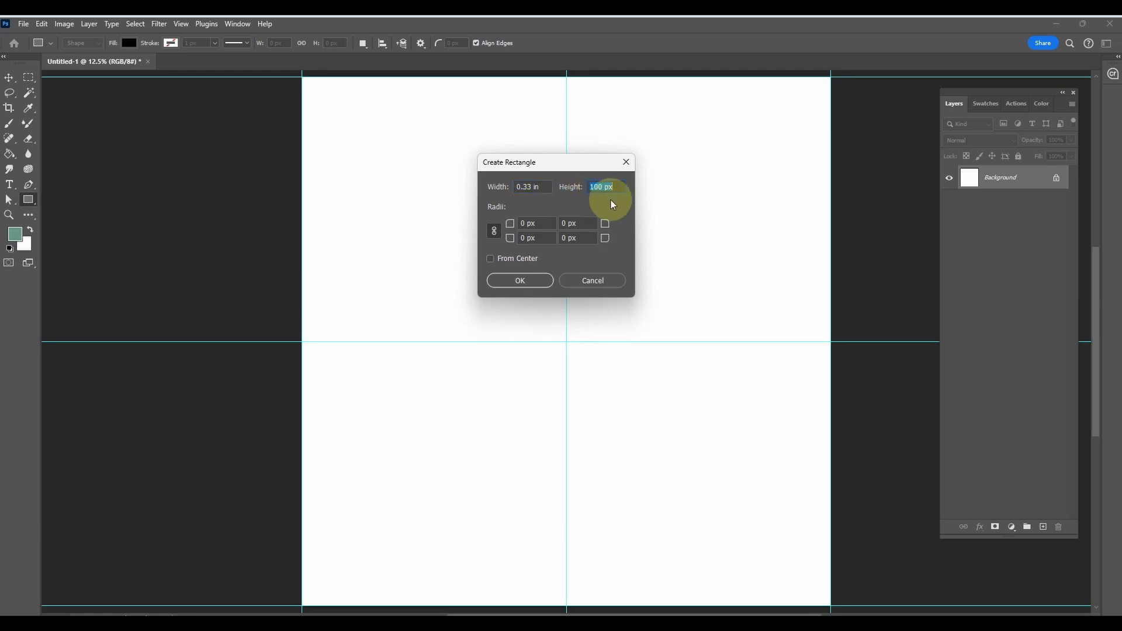
{"action": "right_click", "coordinate": [611, 187]}
{"action": "left_click", "coordinate": [631, 199]}
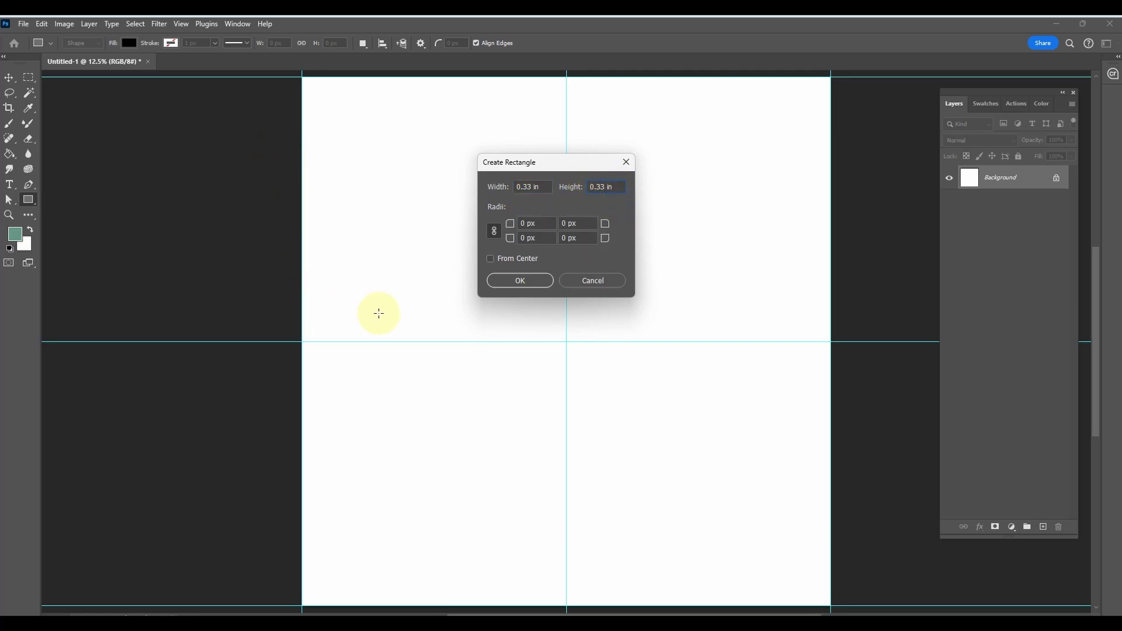
{"action": "double_click", "coordinate": [532, 187]}
{"action": "type", "text": "12"}
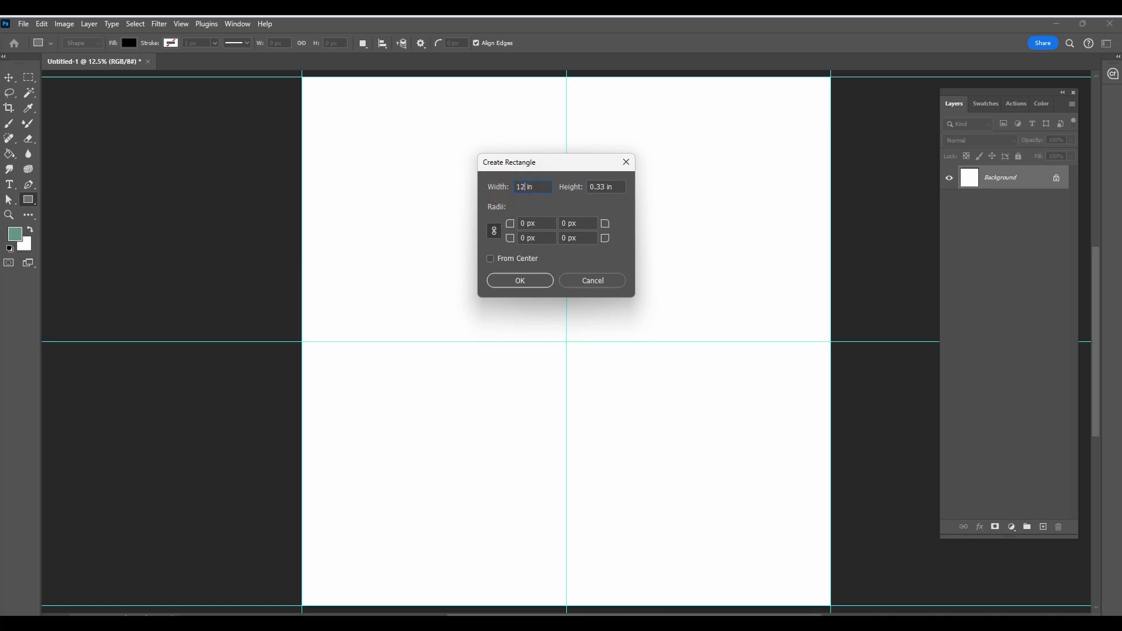
{"action": "double_click", "coordinate": [605, 187]}
{"action": "type", "text": "12"}
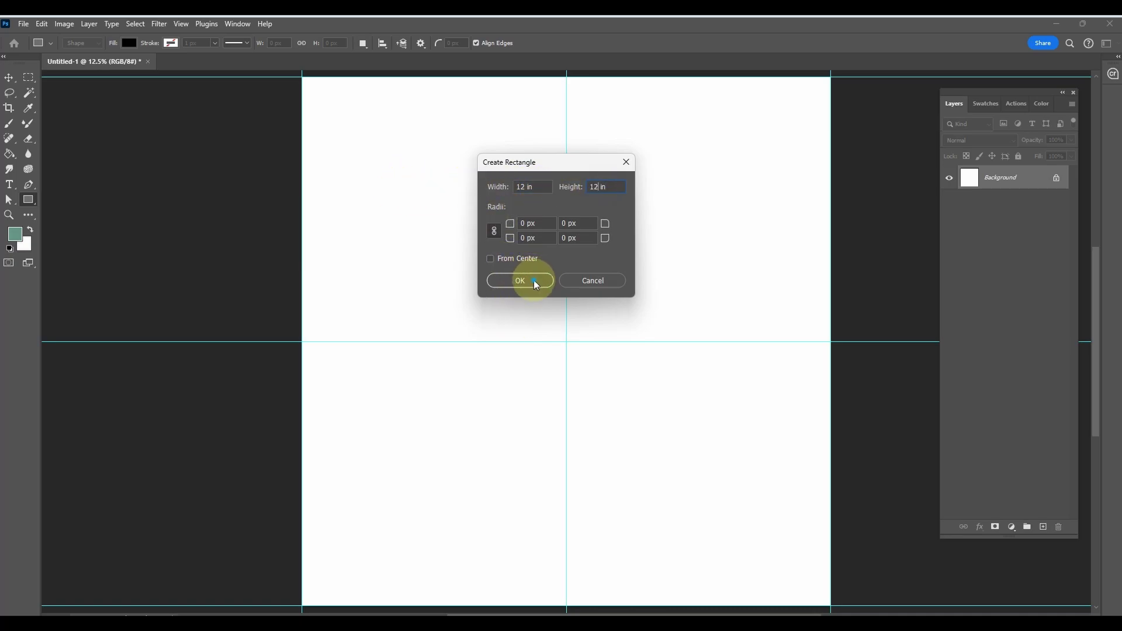
{"action": "left_click", "coordinate": [534, 280]}
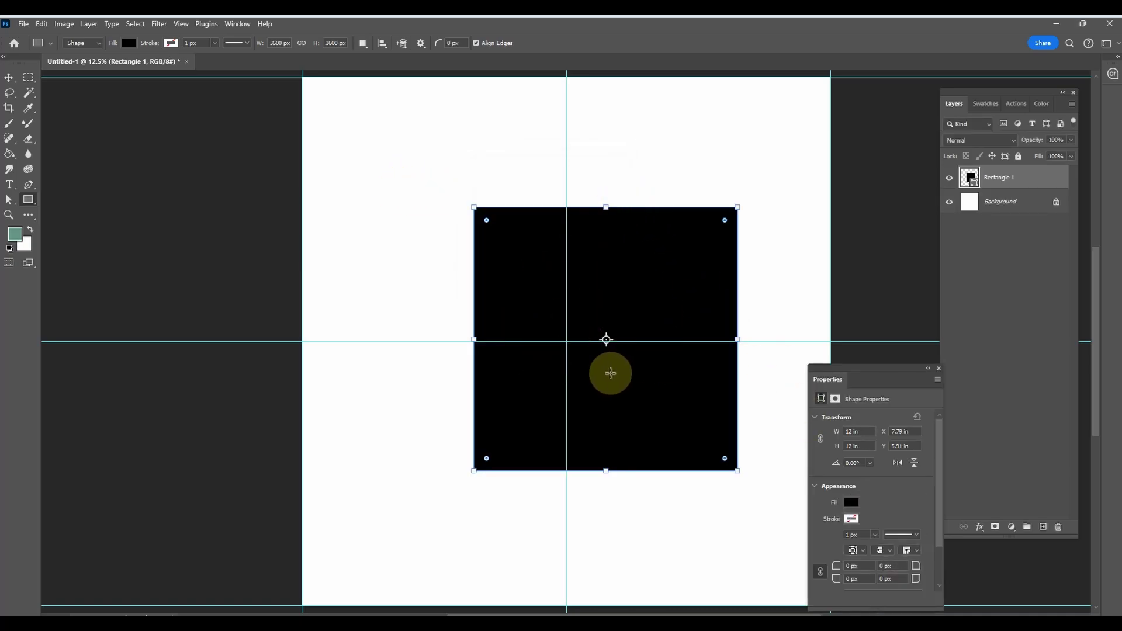
- Drag the black square flush into the top-left quadrant at X 0, Y 0, then select Rectangle 1
{"action": "left_click", "coordinate": [8, 77]}
{"action": "left_click", "coordinate": [251, 125]}
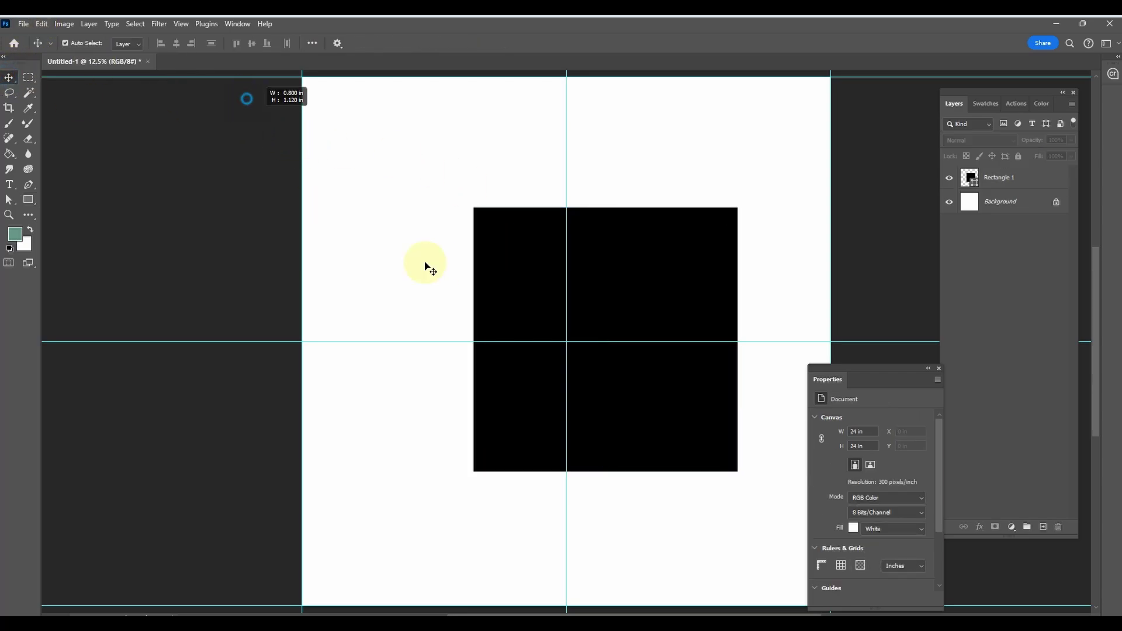
{"action": "left_click", "coordinate": [730, 450]}
{"action": "left_click", "coordinate": [149, 202]}
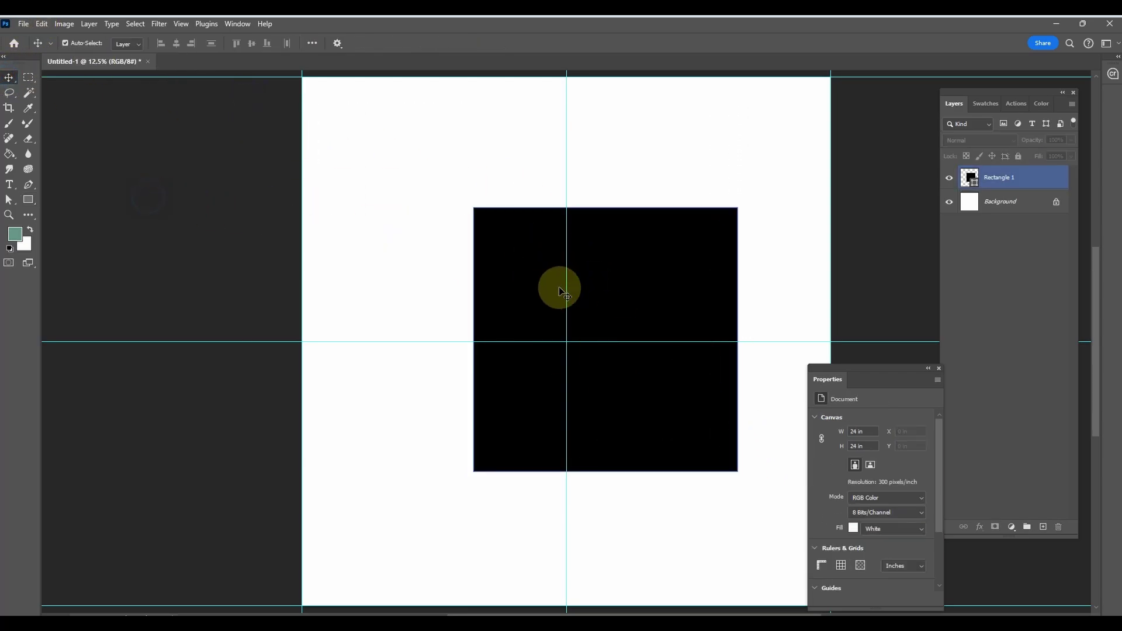
{"action": "left_click", "coordinate": [649, 298]}
{"action": "left_click_drag", "start_coordinate": [649, 298], "coordinate": [461, 175]}
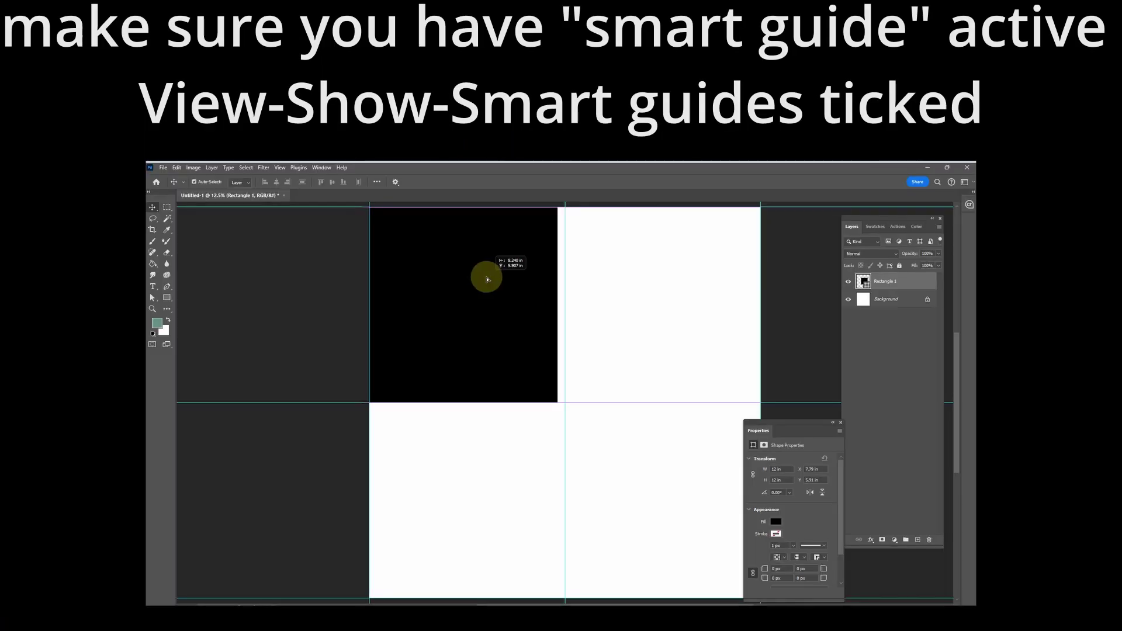
{"action": "mouse_move", "coordinate": [487, 279]}
{"action": "left_mouse_down"}
{"action": "mouse_move", "coordinate": [499, 280]}
{"action": "mouse_move", "coordinate": [491, 267]}
{"action": "mouse_move", "coordinate": [498, 274]}
{"action": "left_mouse_up"}
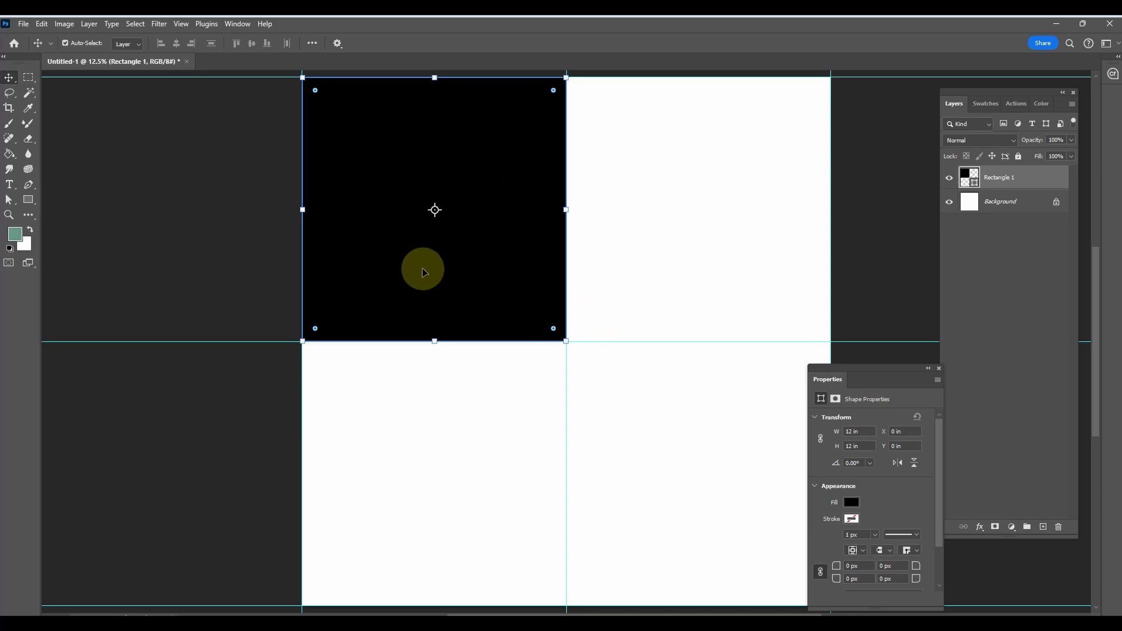
{"action": "left_click_drag", "start_coordinate": [421, 268], "coordinate": [453, 222]}
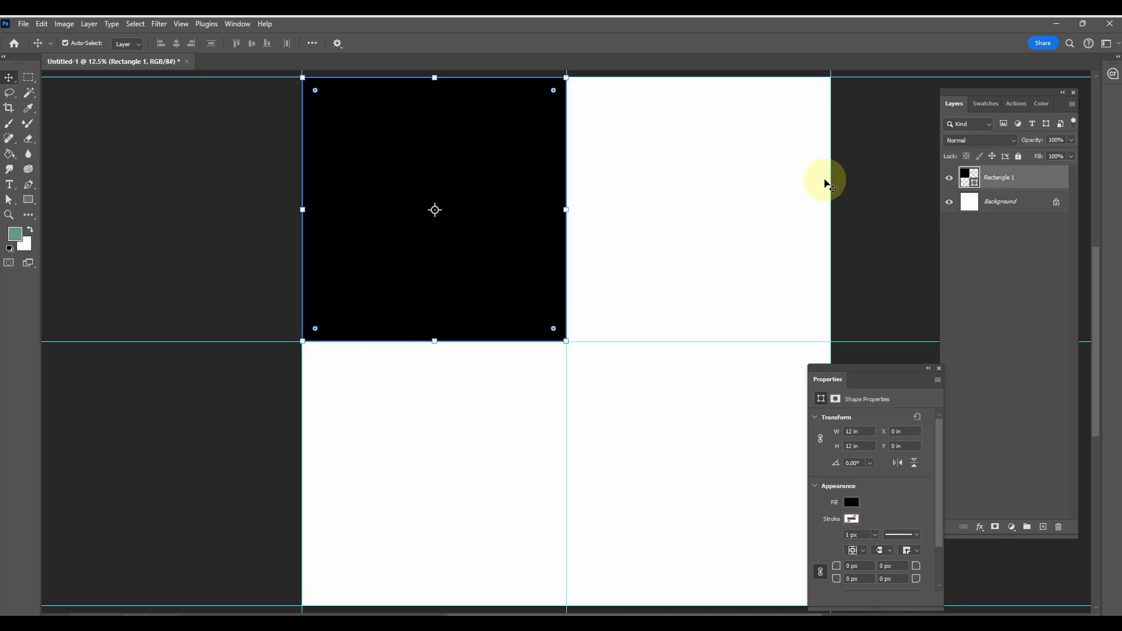
{"action": "left_click", "coordinate": [916, 228]}
{"action": "left_click", "coordinate": [1028, 177]}
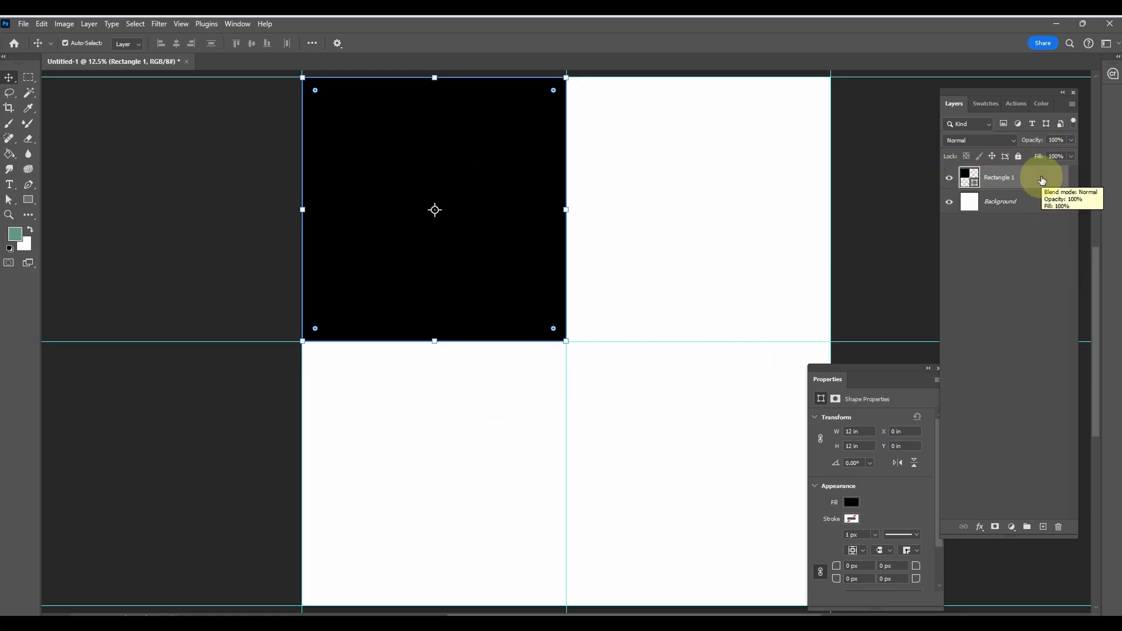
- Duplicate the Rectangle 1 layer into three copies
{"action": "key", "text": "ctrl+j"}
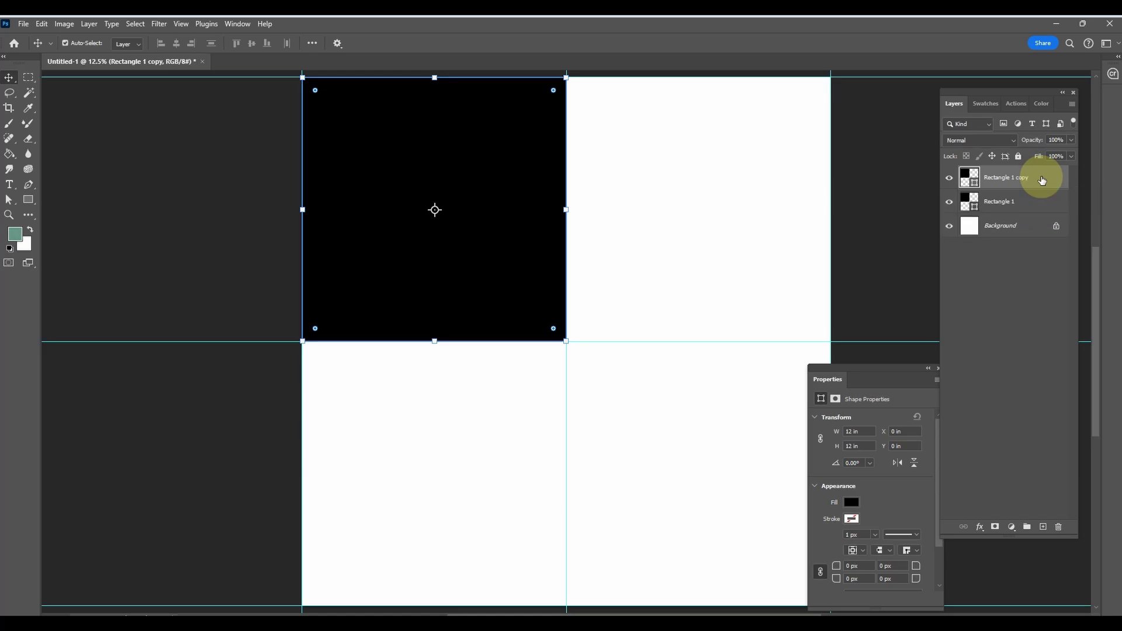
{"action": "right_click", "coordinate": [1042, 180]}
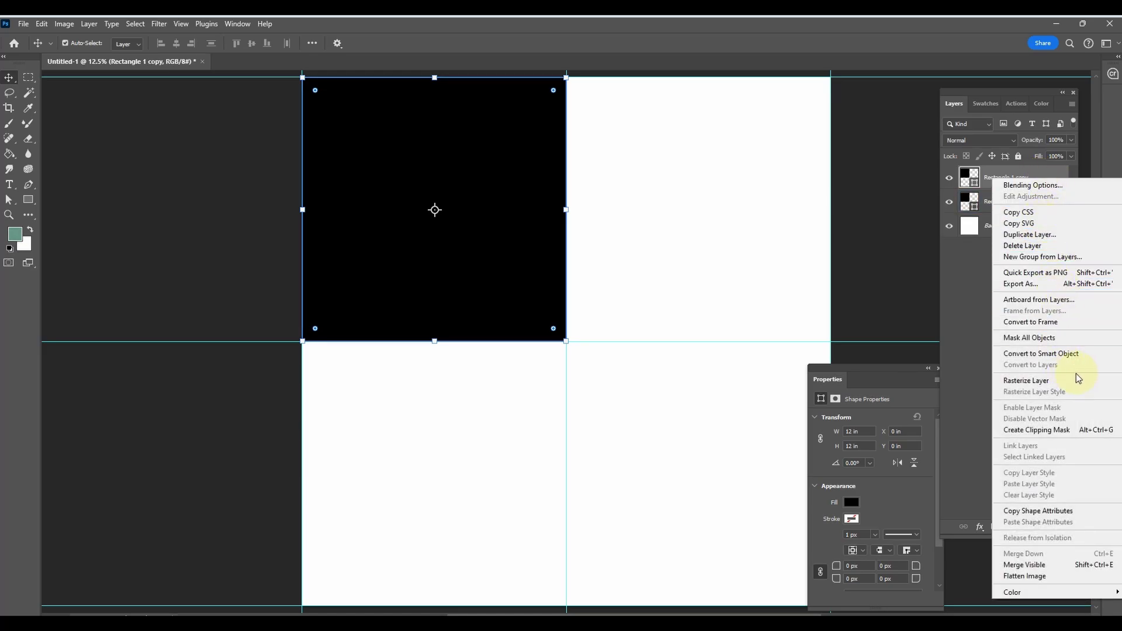
{"action": "left_click", "coordinate": [1029, 234]}
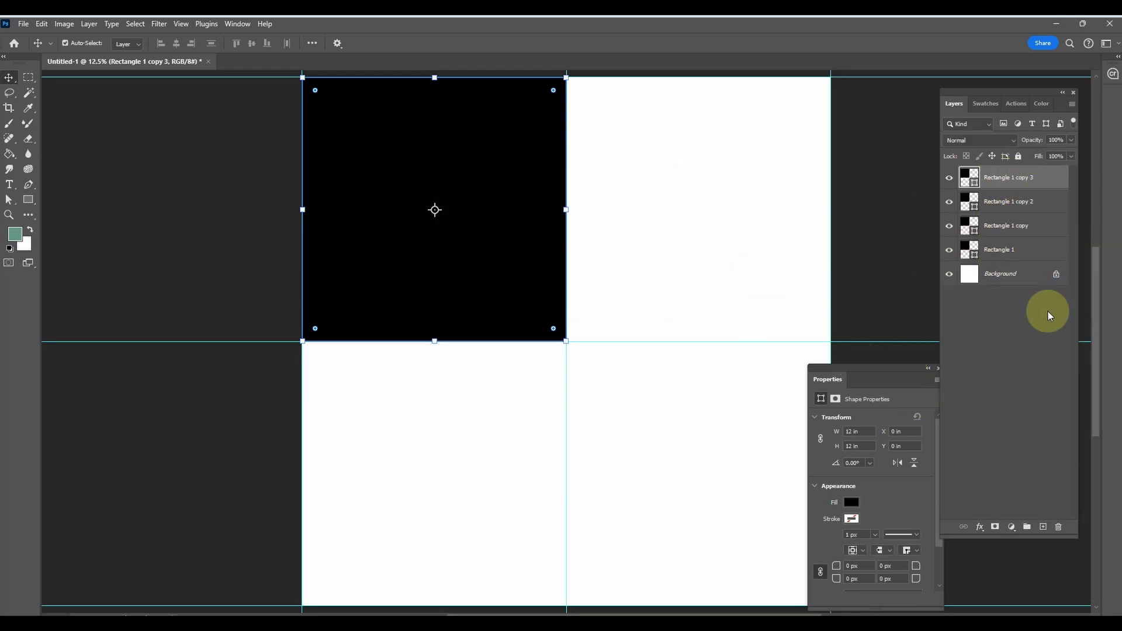
{"action": "key", "text": "ctrl+j"}
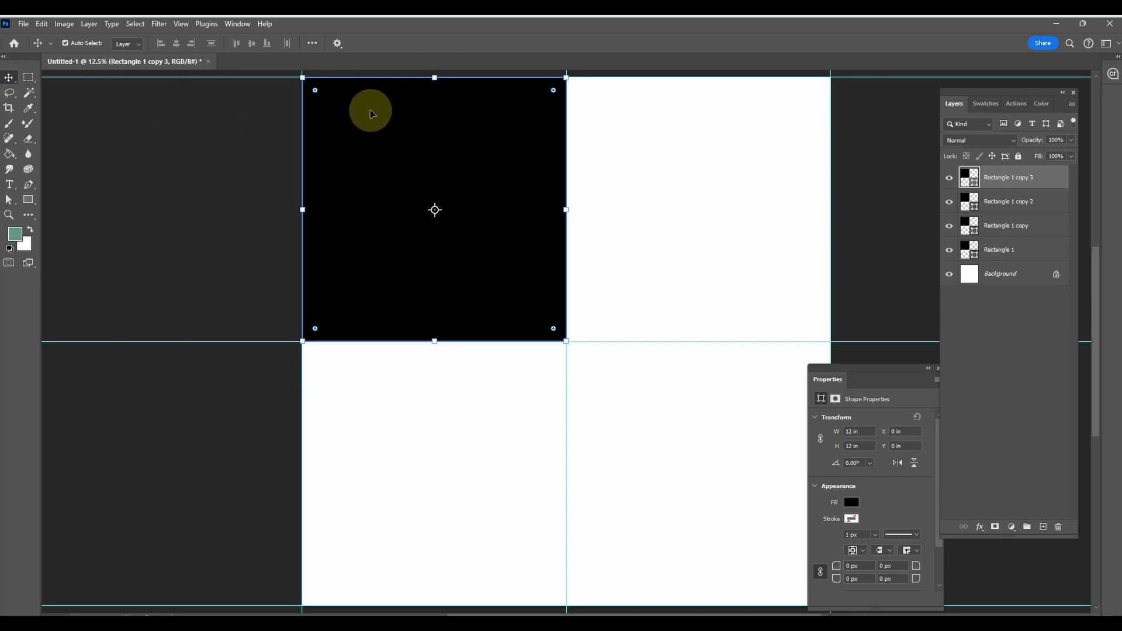
- Move the copies into the top-right, lower-left and lower-right quadrants
{"action": "left_click_drag", "start_coordinate": [397, 150], "coordinate": [664, 149]}
{"action": "left_click", "coordinate": [393, 178]}
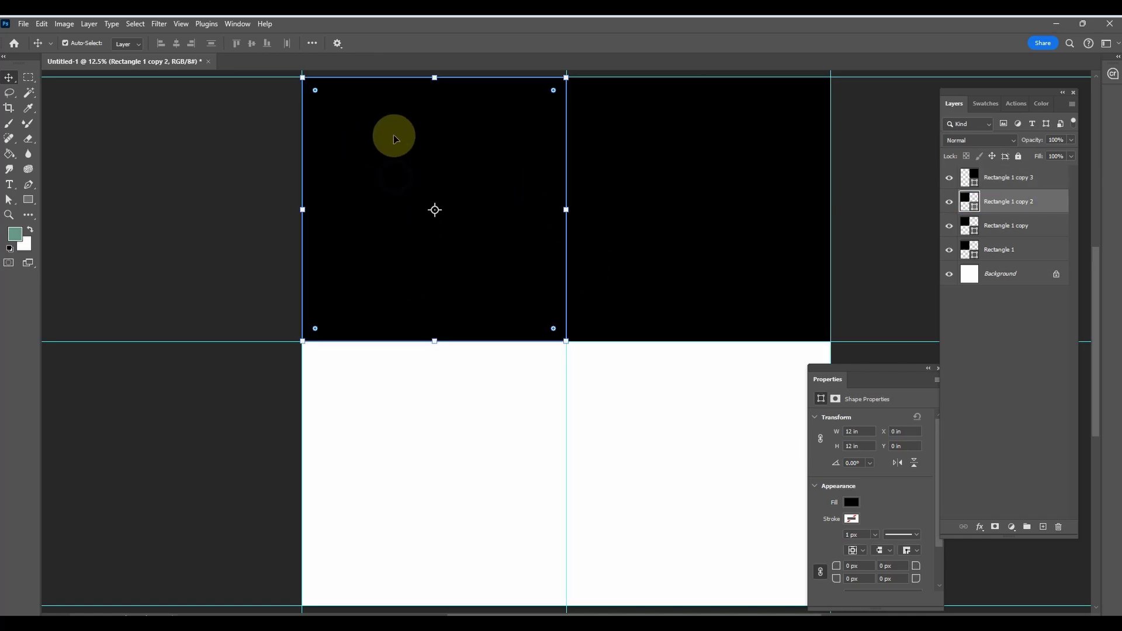
{"action": "left_click_drag", "start_coordinate": [393, 135], "coordinate": [425, 400]}
{"action": "left_click", "coordinate": [500, 280]}
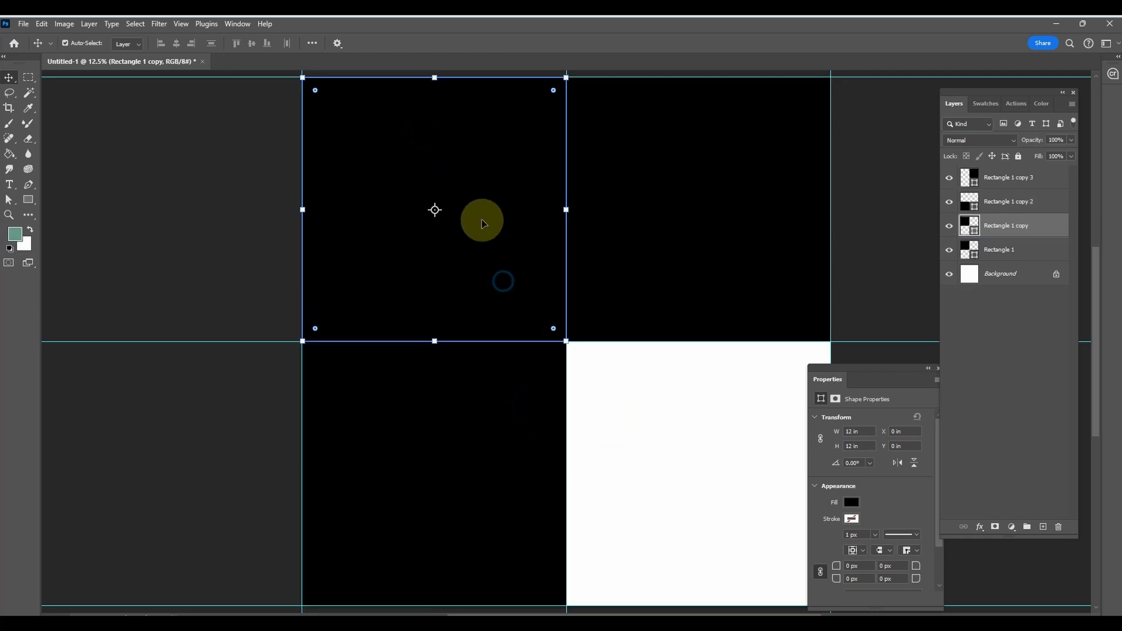
{"action": "left_click_drag", "start_coordinate": [456, 165], "coordinate": [716, 425]}
{"action": "left_click", "coordinate": [863, 253]}
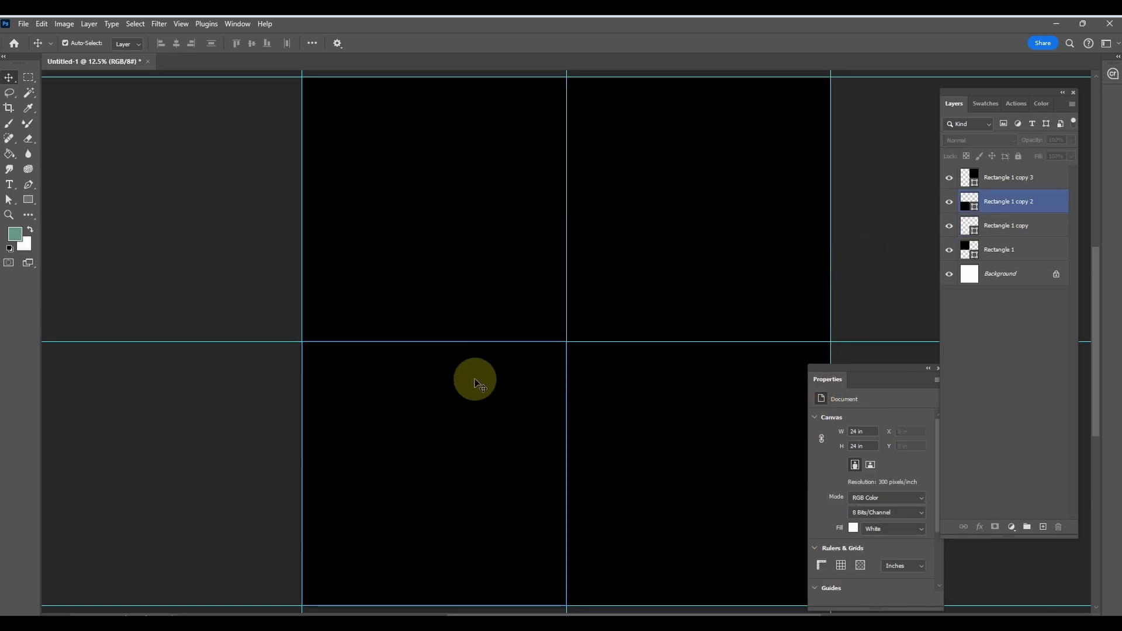
- Check each copy layer, then select the top-left and top-right squares
{"action": "left_click", "coordinate": [1020, 201]}
{"action": "left_click", "coordinate": [1027, 225]}
{"action": "left_click", "coordinate": [1038, 178]}
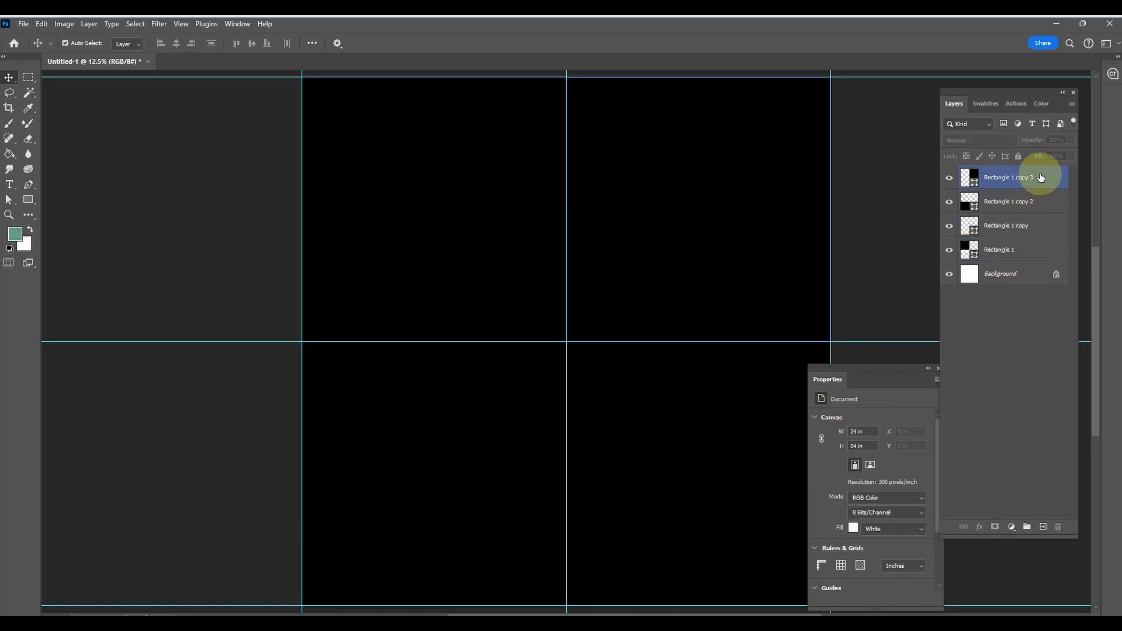
{"action": "left_click", "coordinate": [418, 201]}
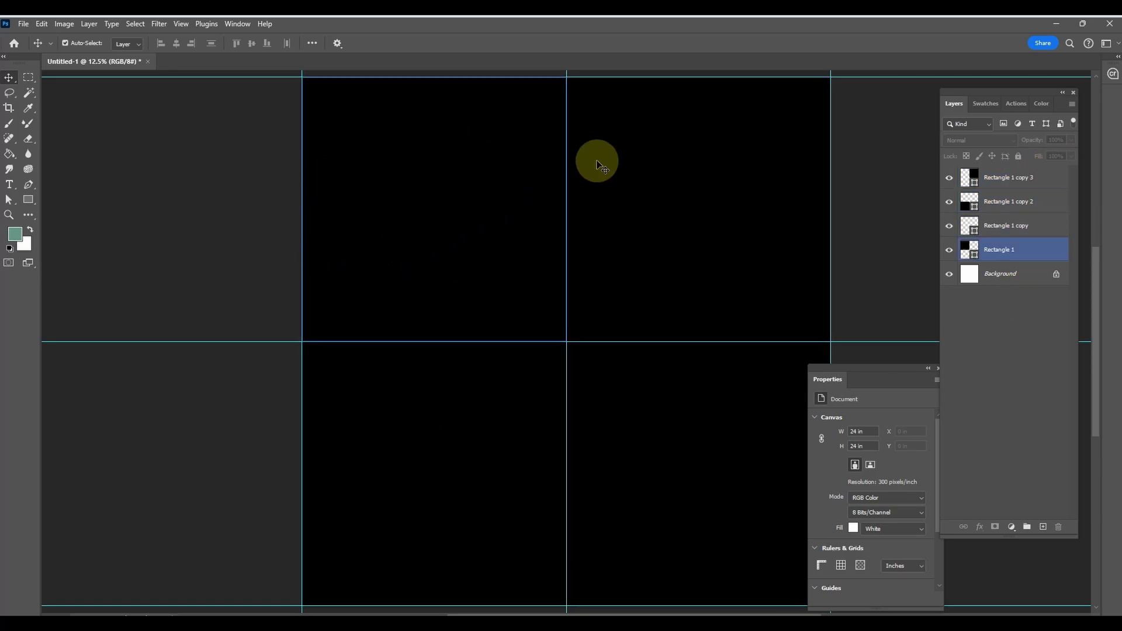
{"action": "left_click", "coordinate": [624, 201]}
{"action": "left_click", "coordinate": [407, 185]}
{"action": "left_click", "coordinate": [769, 253]}
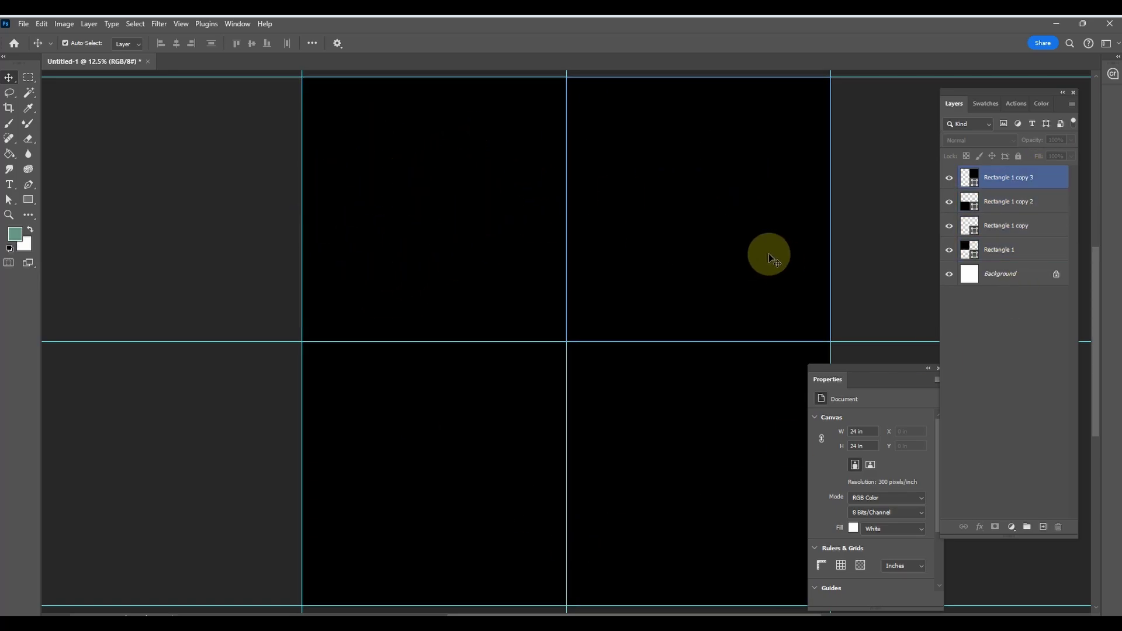
{"action": "left_click", "coordinate": [560, 248]}
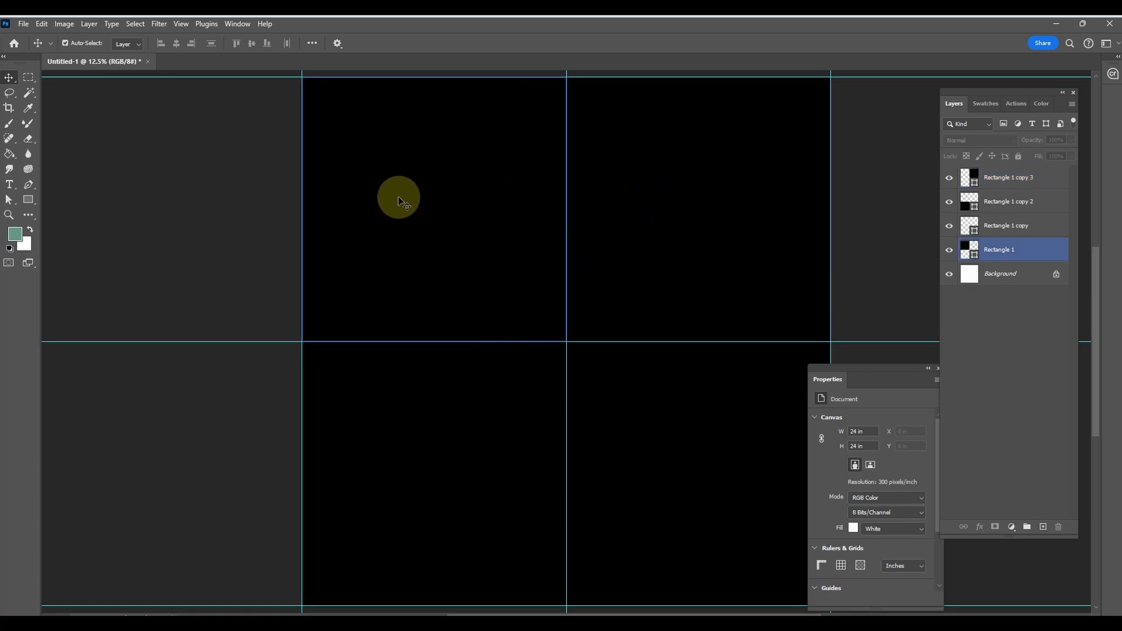
{"action": "left_click", "coordinate": [729, 226]}
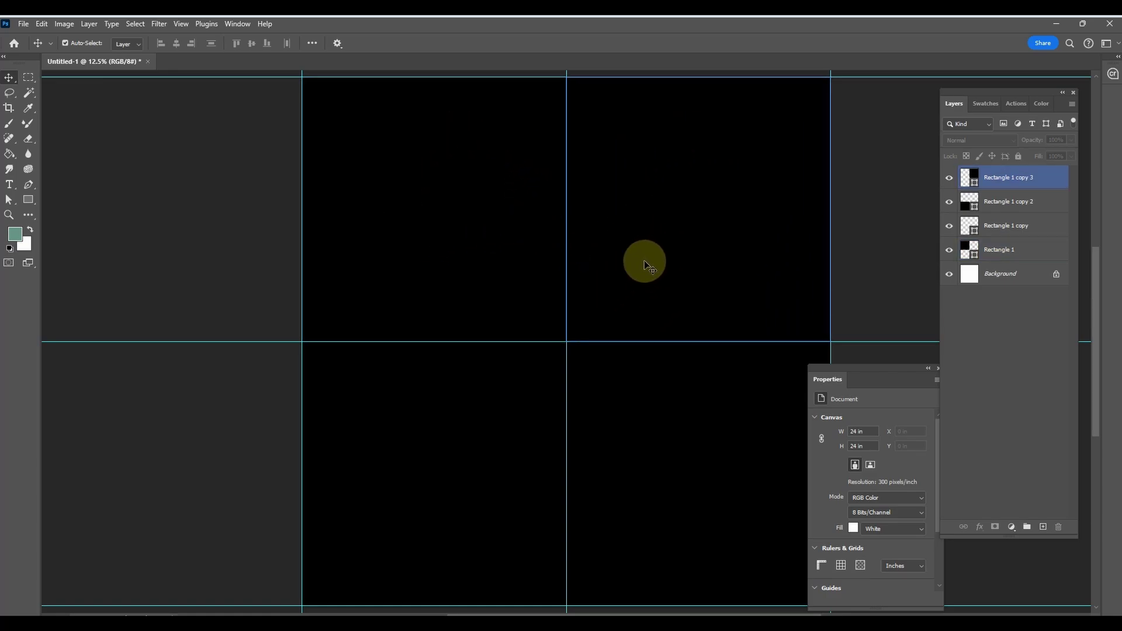
{"action": "left_click", "coordinate": [418, 465]}
{"action": "left_click", "coordinate": [426, 225]}
{"action": "left_click", "coordinate": [627, 518]}
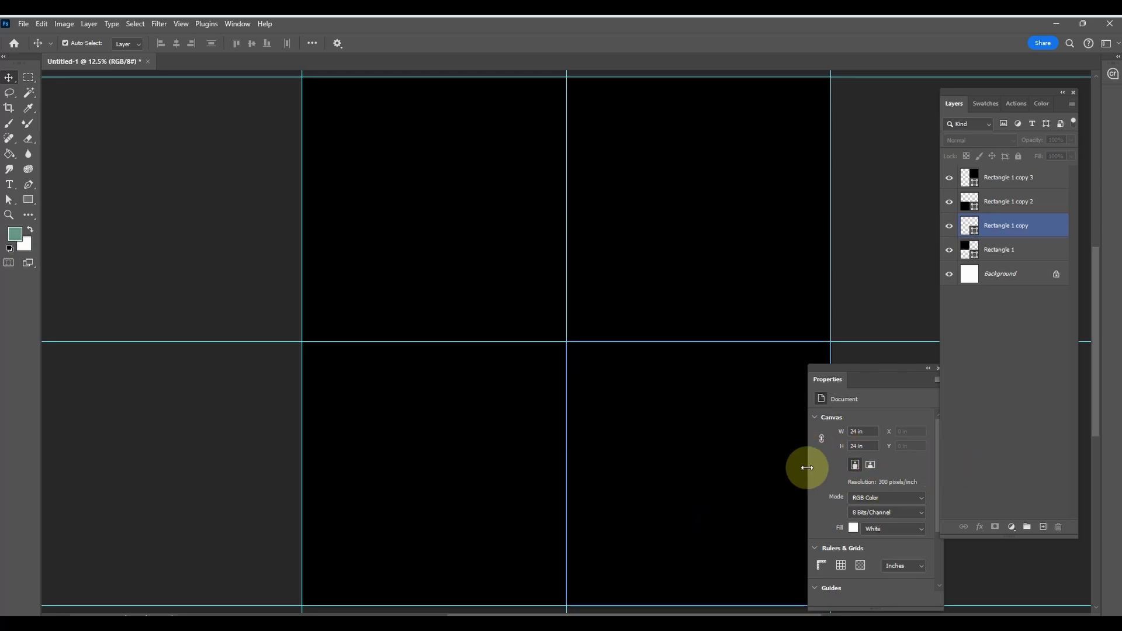
{"action": "left_click", "coordinate": [847, 333]}
{"action": "left_click", "coordinate": [989, 225]}
{"action": "left_click", "coordinate": [1002, 175]}
{"action": "left_click", "coordinate": [1019, 249]}
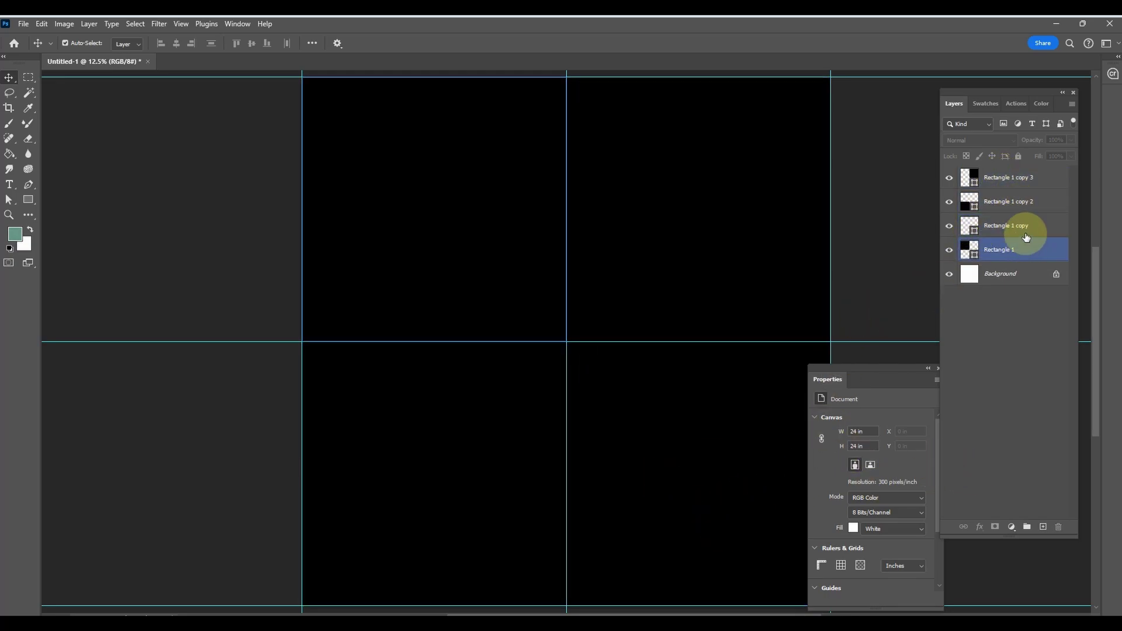
{"action": "left_click", "coordinate": [1026, 232]}
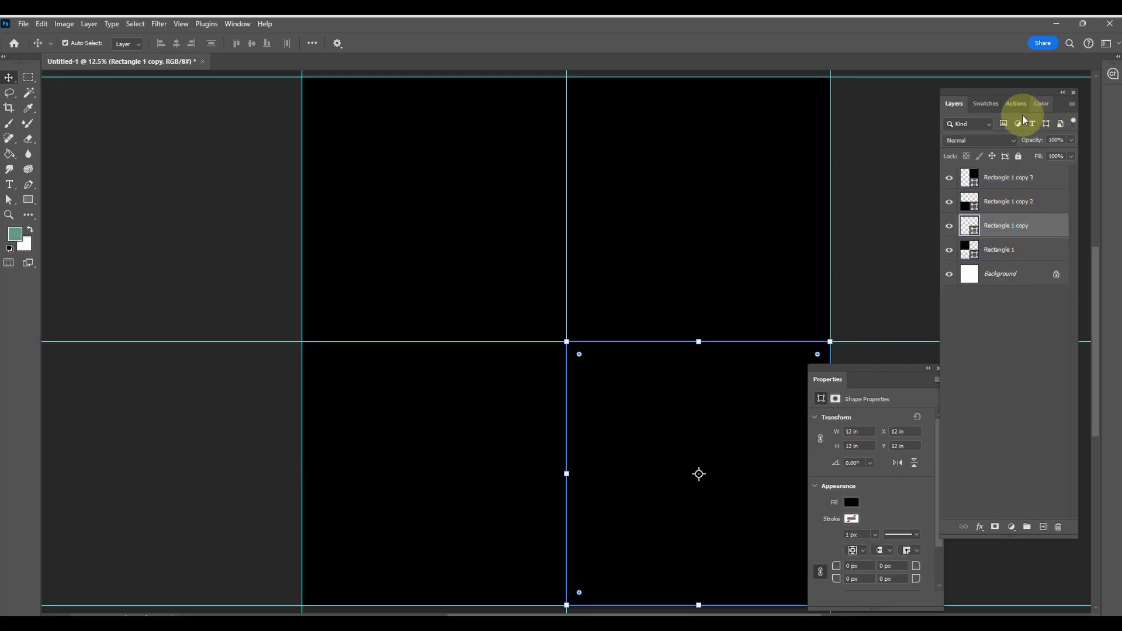
{"action": "left_click", "coordinate": [984, 104]}
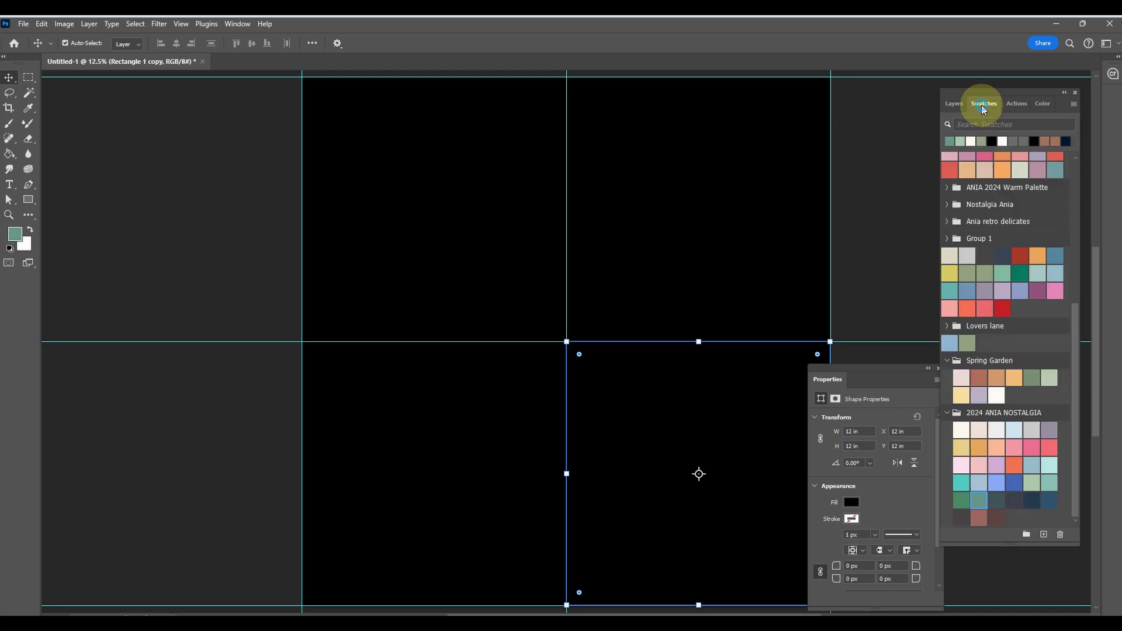
- Fill the bottom-right square with cream and the top-left square with pink
{"action": "left_click", "coordinate": [964, 427]}
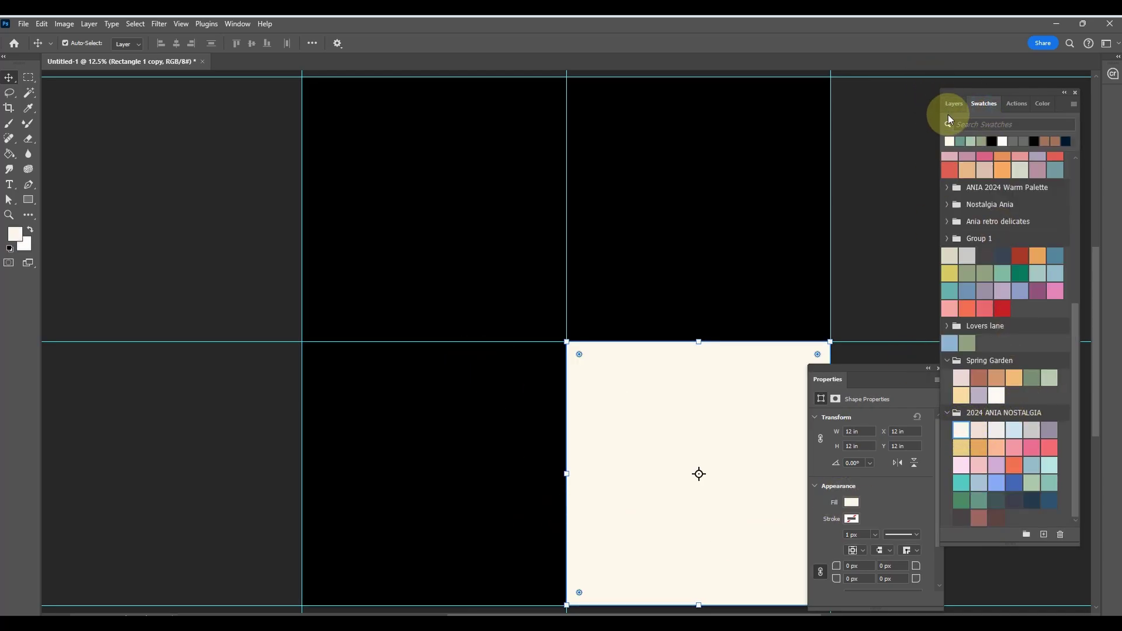
{"action": "left_click", "coordinate": [953, 105]}
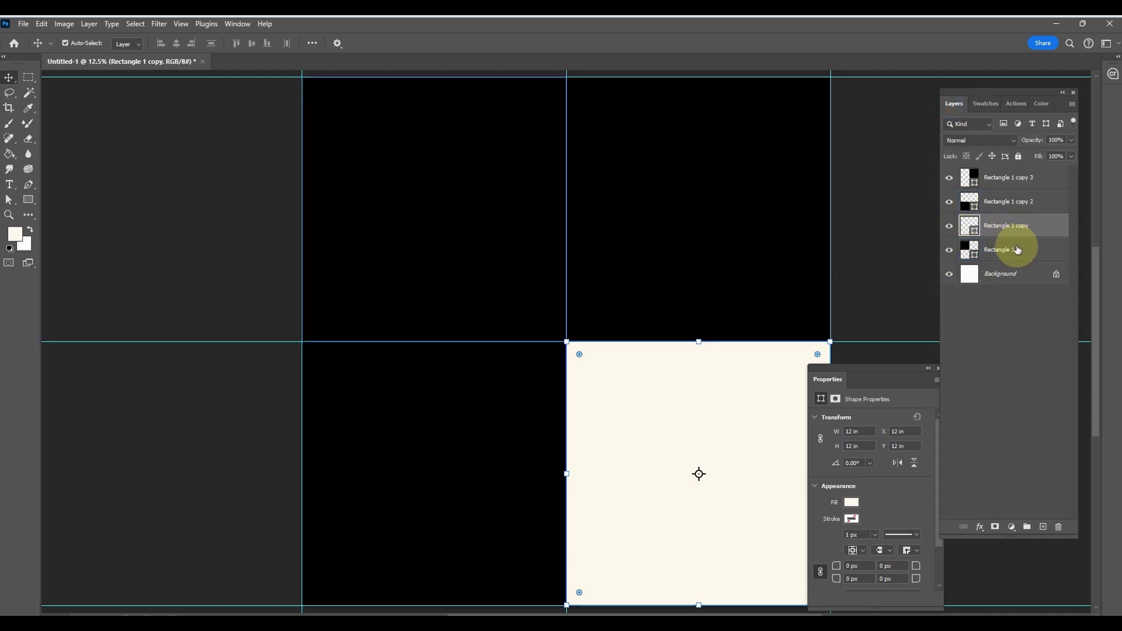
{"action": "left_click", "coordinate": [1010, 173]}
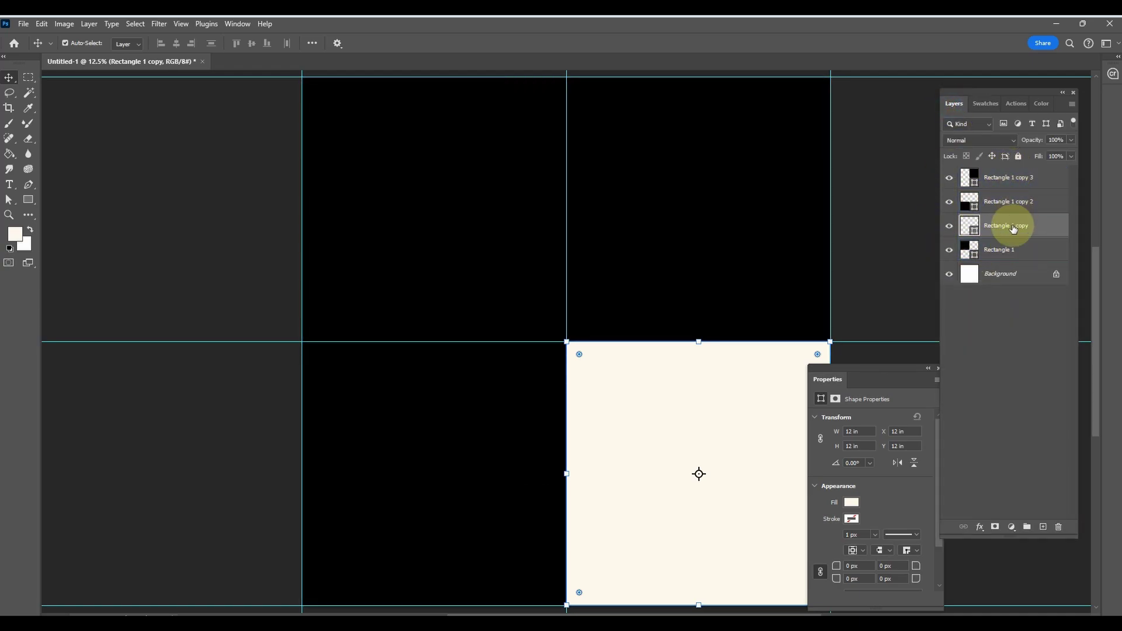
{"action": "left_click", "coordinate": [1002, 249]}
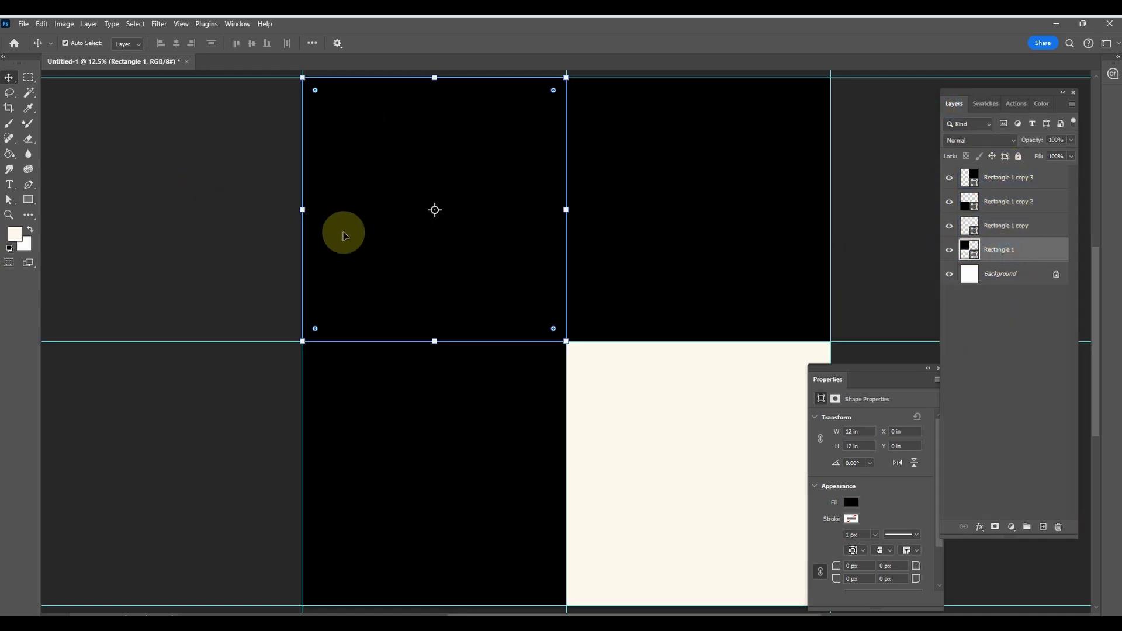
{"action": "left_click", "coordinate": [988, 106]}
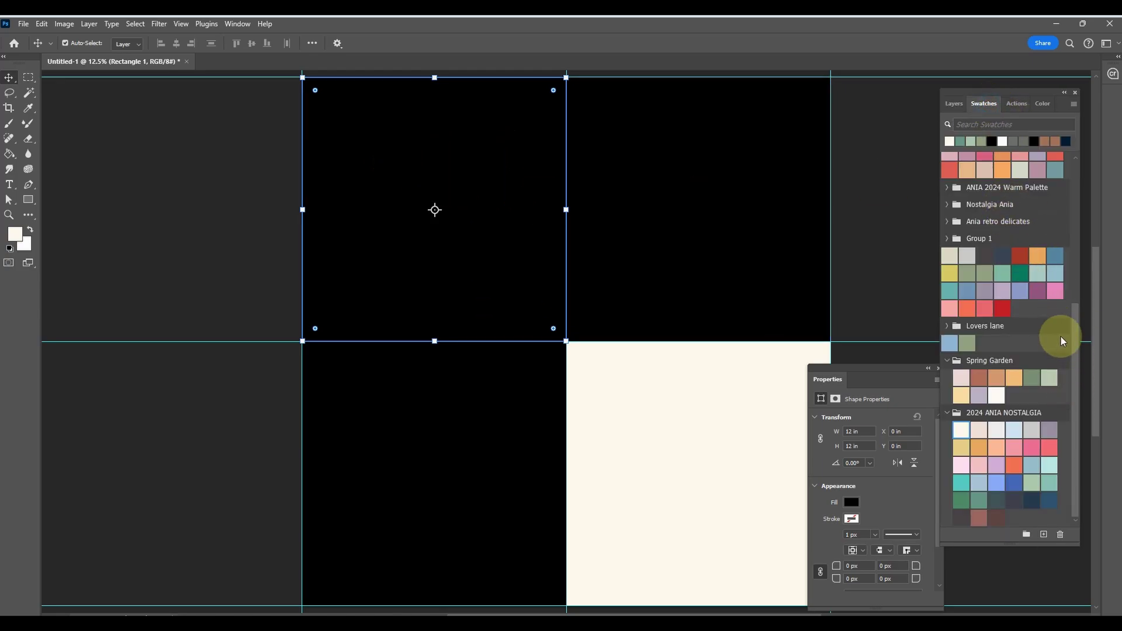
{"action": "left_click", "coordinate": [1031, 447]}
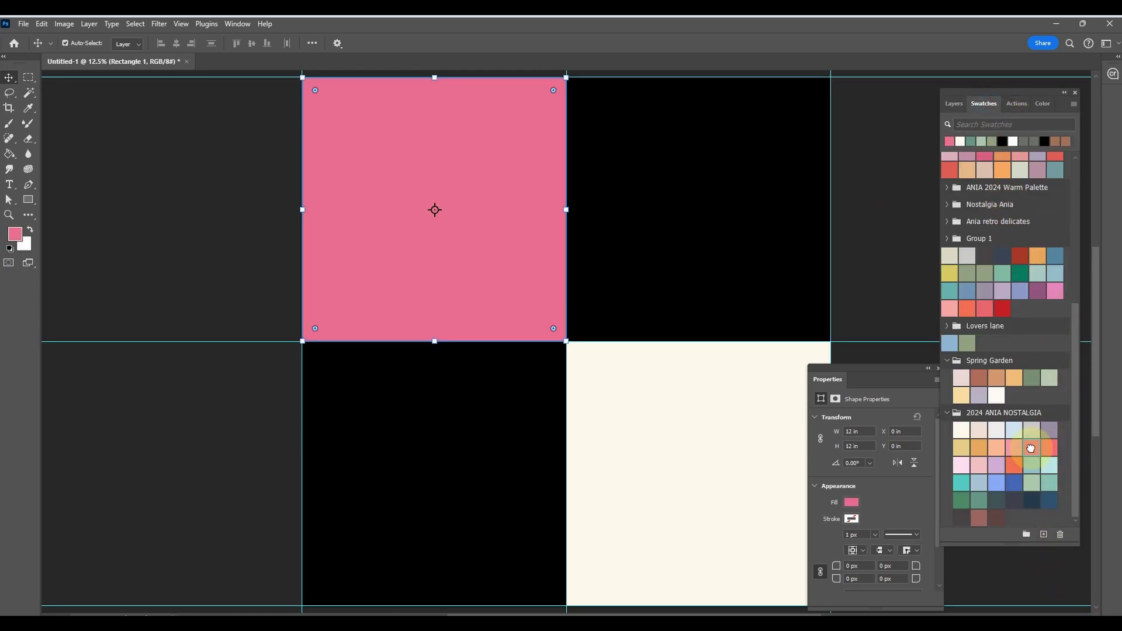
- Fill the top-right and bottom-left squares with light pink, then zoom out
{"action": "left_click", "coordinate": [806, 119]}
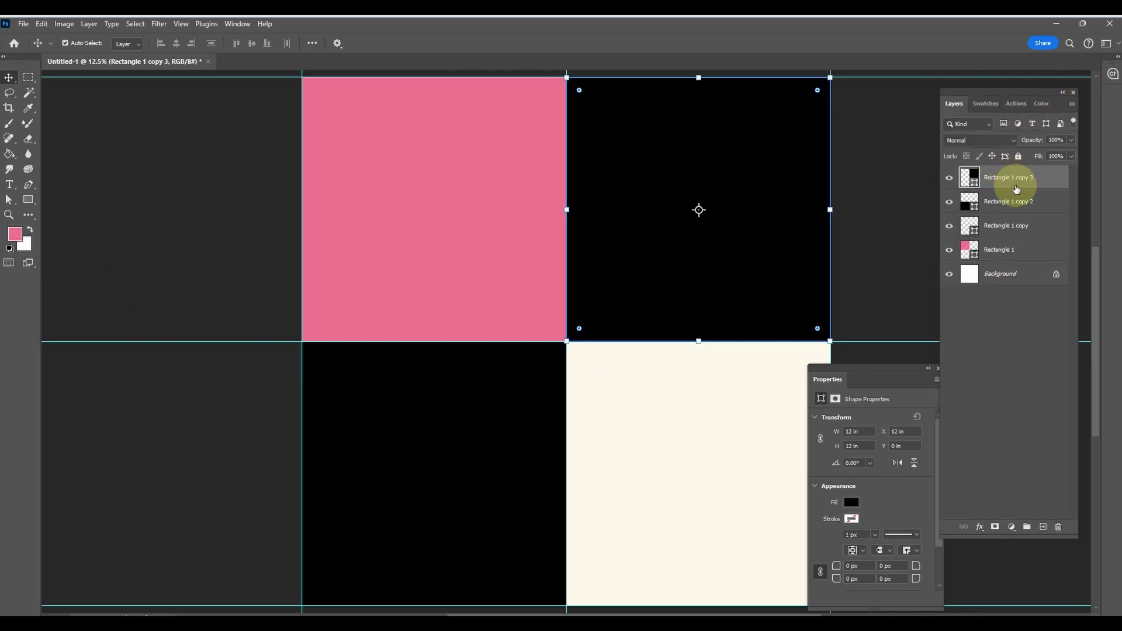
{"action": "left_click", "coordinate": [985, 102]}
{"action": "left_click_drag", "start_coordinate": [1021, 221], "coordinate": [647, 192]}
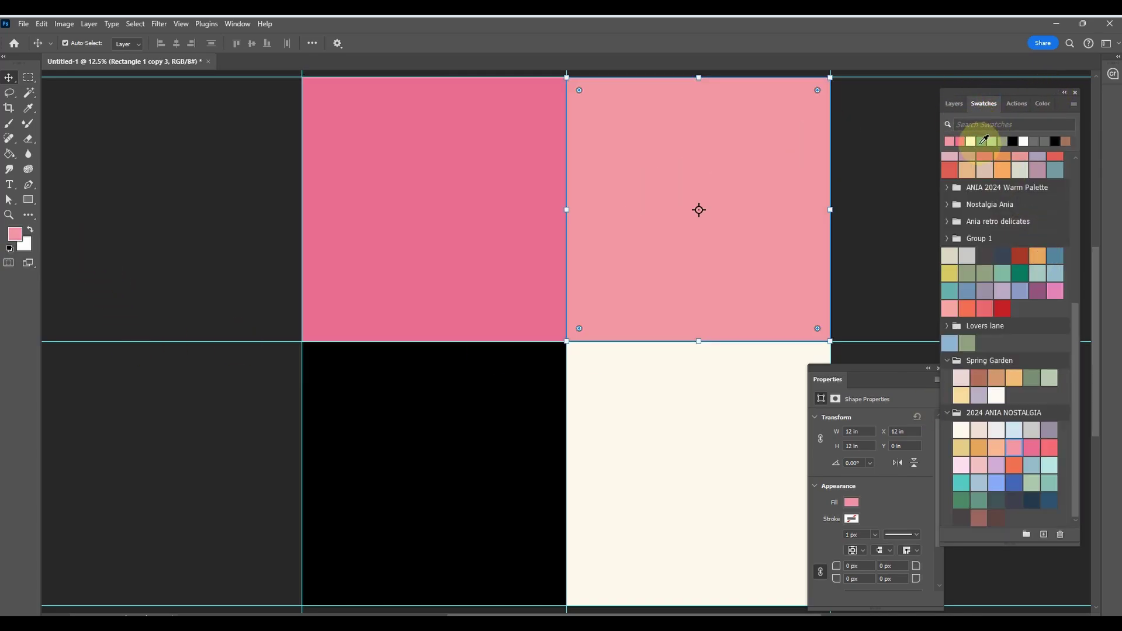
{"action": "left_click", "coordinate": [954, 104]}
{"action": "left_click", "coordinate": [381, 430]}
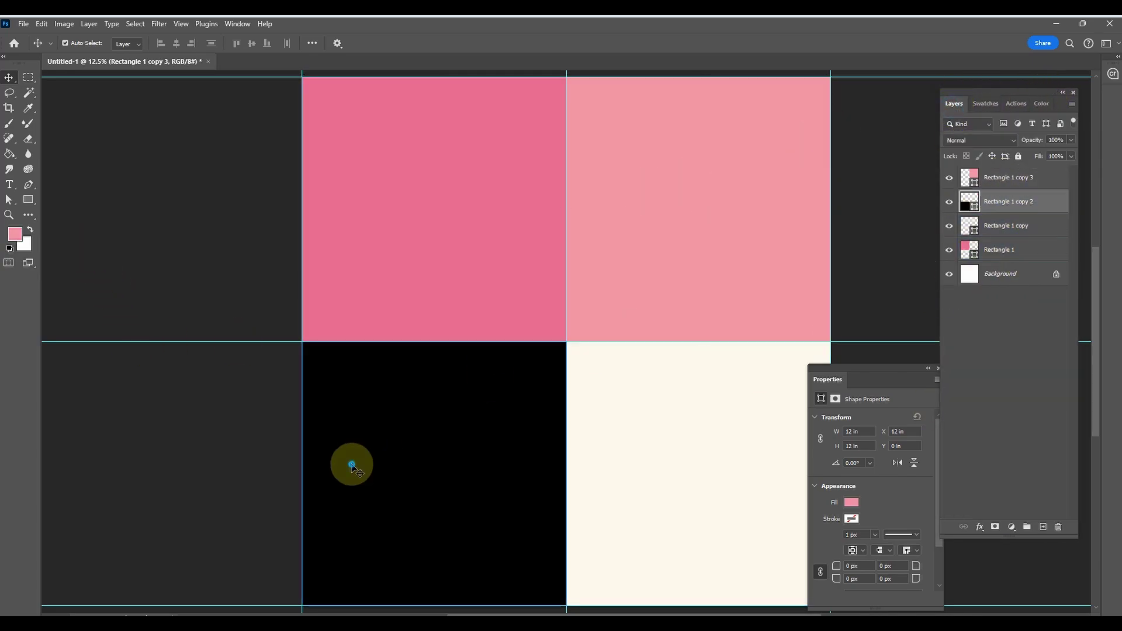
{"action": "left_click", "coordinate": [989, 108]}
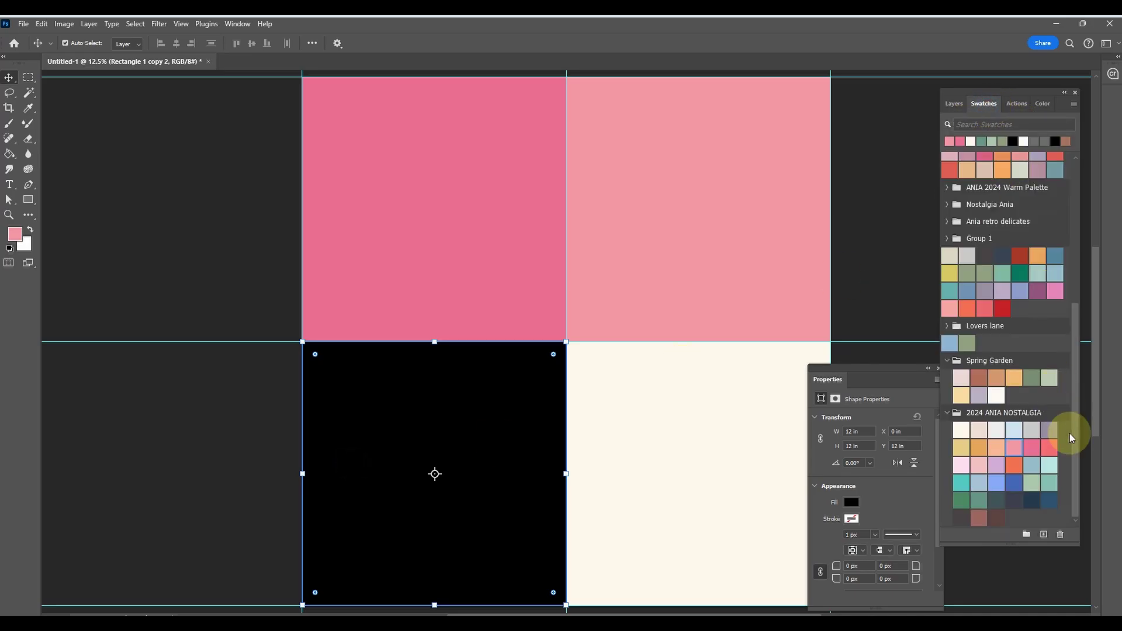
{"action": "left_click", "coordinate": [1014, 448]}
{"action": "left_click", "coordinate": [100, 302]}
{"action": "key", "text": "ctrl+minus"}
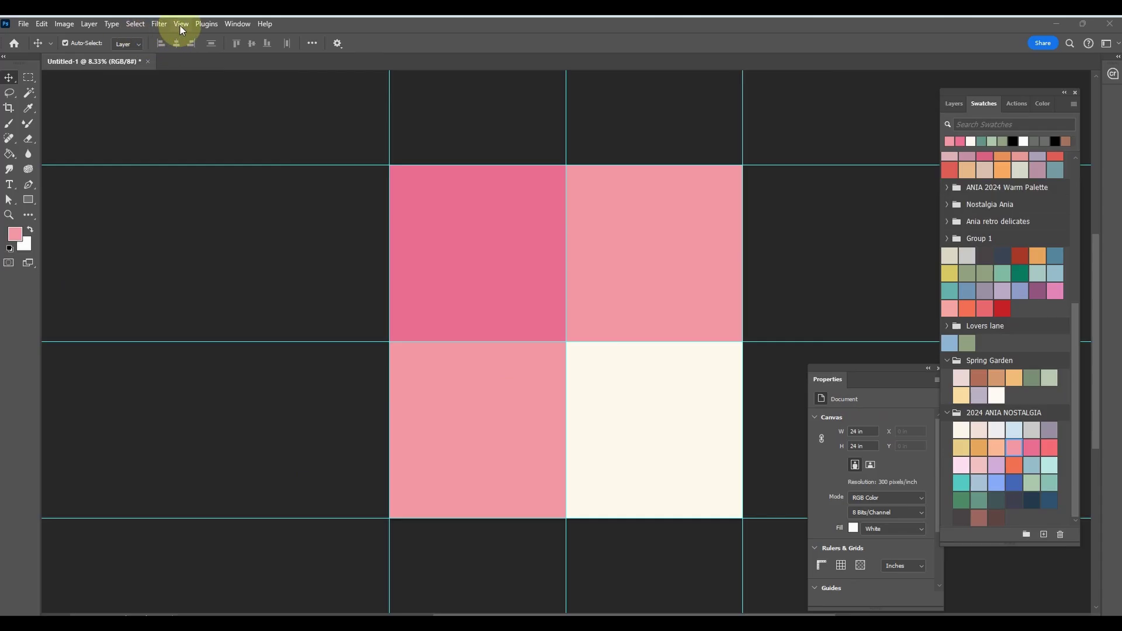
- Clear all guides from the canvas
{"action": "left_click", "coordinate": [181, 27]}
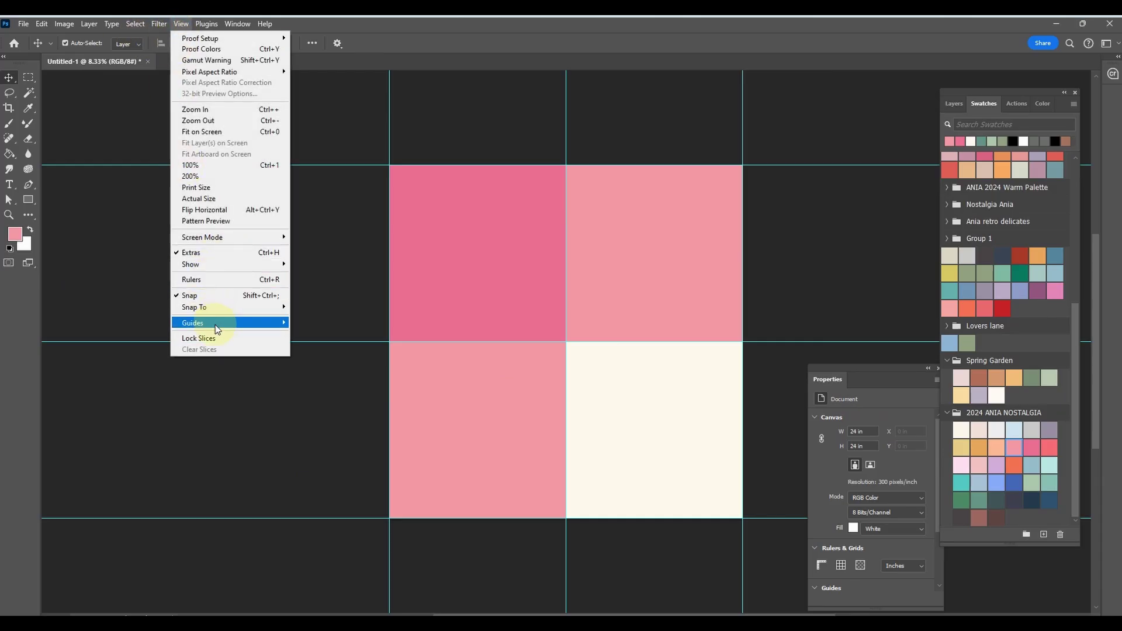
{"action": "mouse_move", "coordinate": [217, 325]}
{"action": "left_click", "coordinate": [334, 350]}
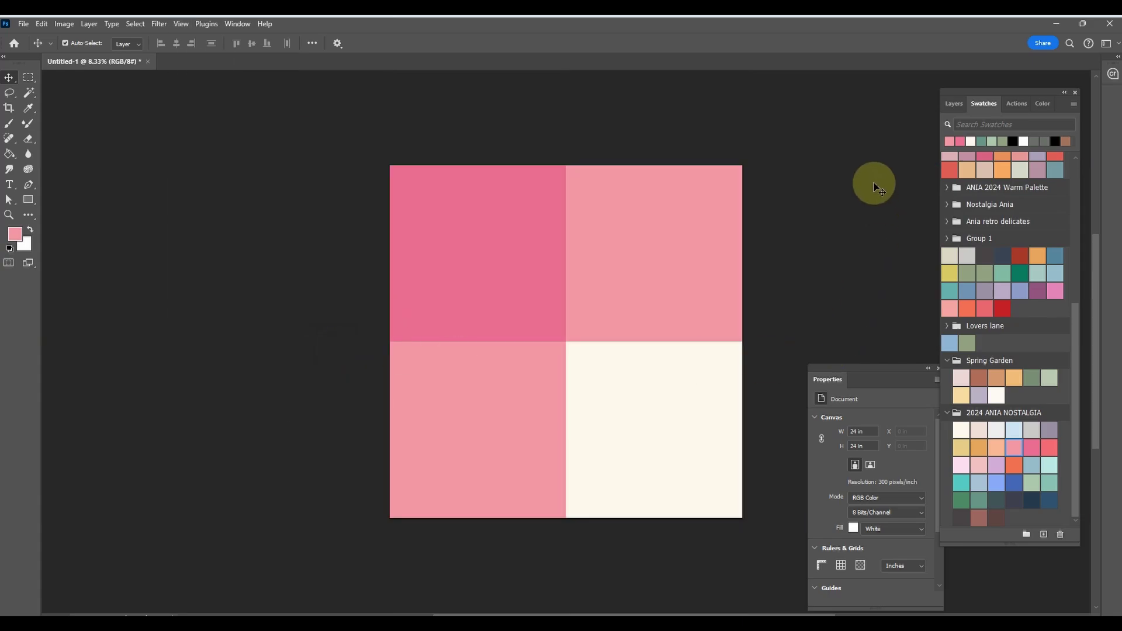
- Zoom in to inspect the square edges at pixel level, then zoom back out
{"action": "key", "text": "ctrl+plus"}
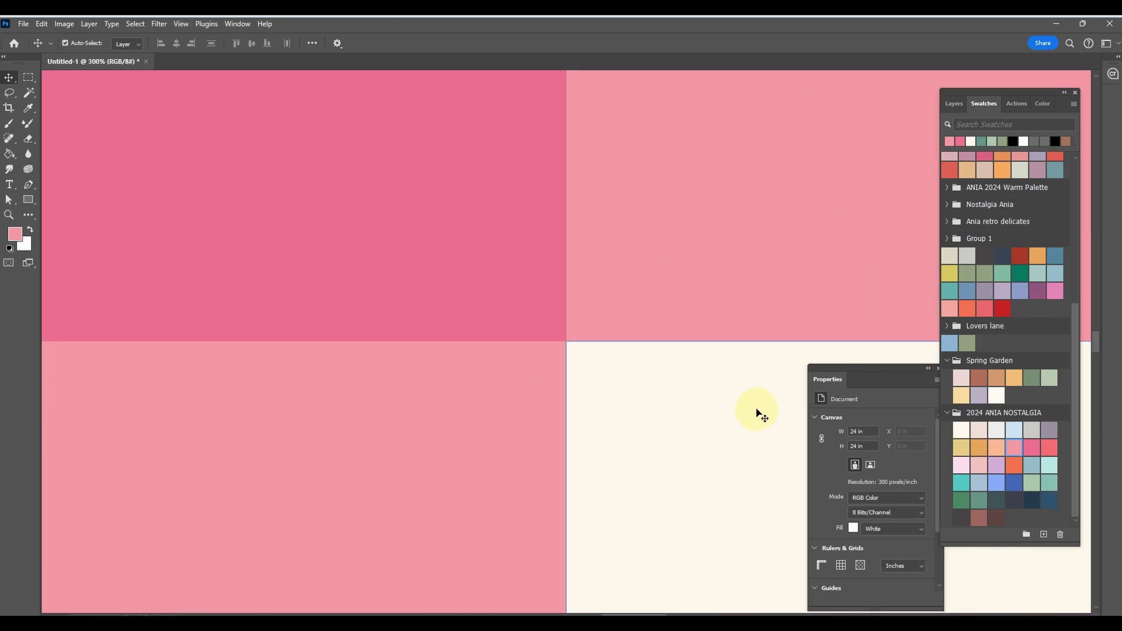
{"action": "key", "text": "ctrl+plus"}
{"action": "key", "text": "ctrl+plus"}
{"action": "key", "text": "ctrl+plus"}
{"action": "key", "text": "ctrl+plus"}
{"action": "key", "text": "ctrl+plus"}
{"action": "key", "text": "ctrl+plus"}
{"action": "key", "text": "ctrl+plus"}
{"action": "key", "text": "ctrl+plus"}
{"action": "key", "text": "ctrl+plus"}
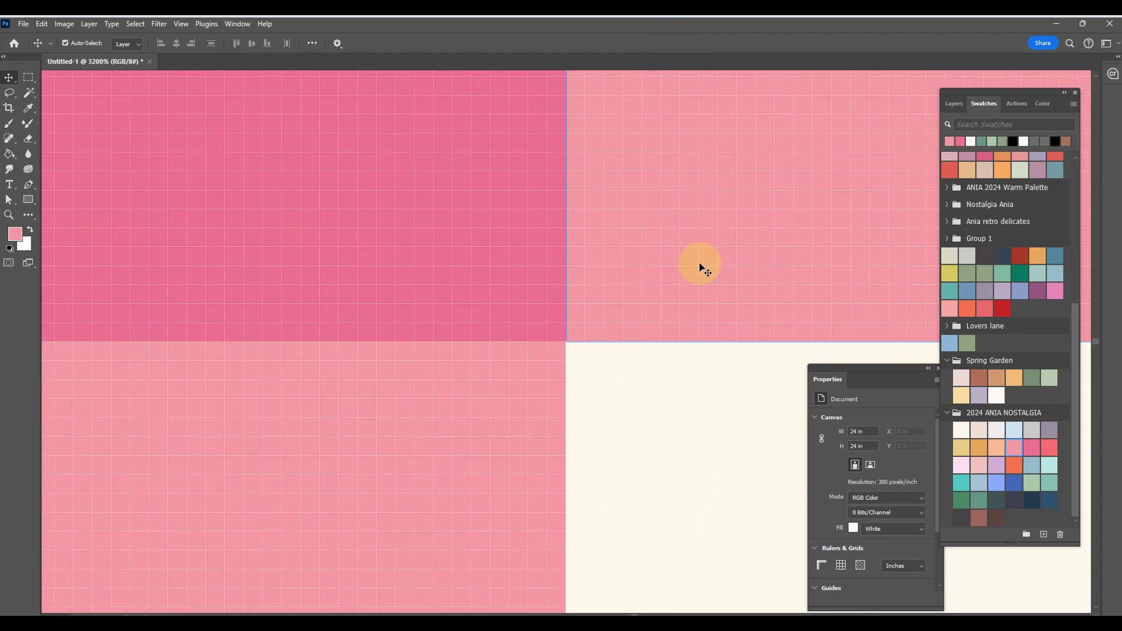
{"action": "key", "text": "ctrl+plus"}
{"action": "key", "text": "ctrl+plus"}
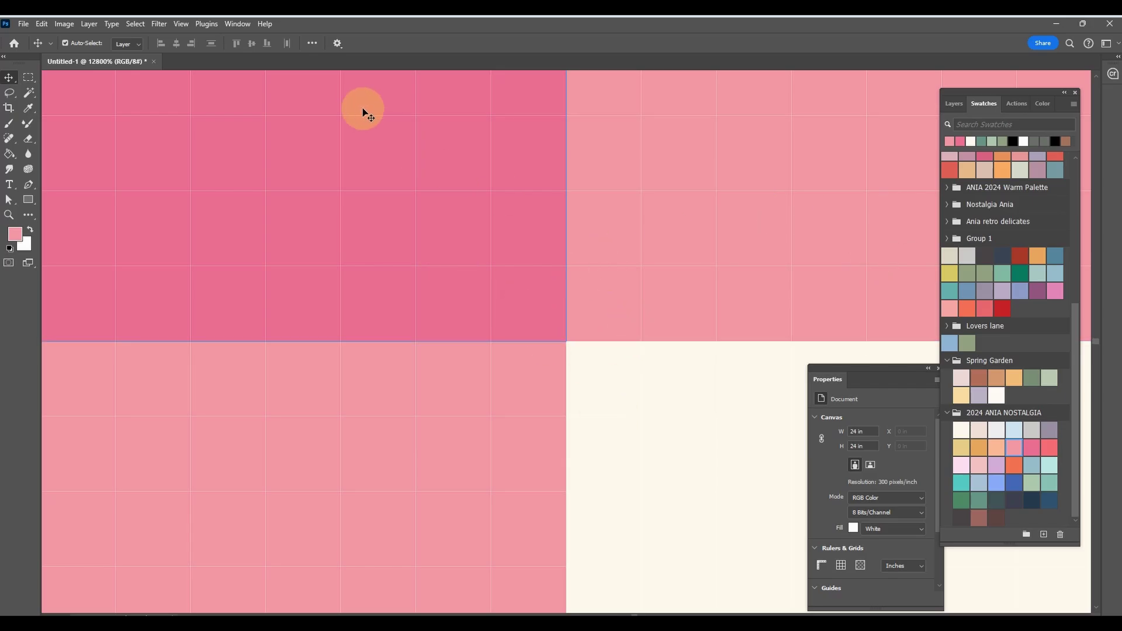
{"action": "key", "text": "ctrl+minus"}
{"action": "key", "text": "ctrl+minus"}
{"action": "key", "text": "ctrl+minus"}
{"action": "key", "text": "ctrl+minus"}
{"action": "key", "text": "ctrl+minus"}
{"action": "key", "text": "ctrl+minus"}
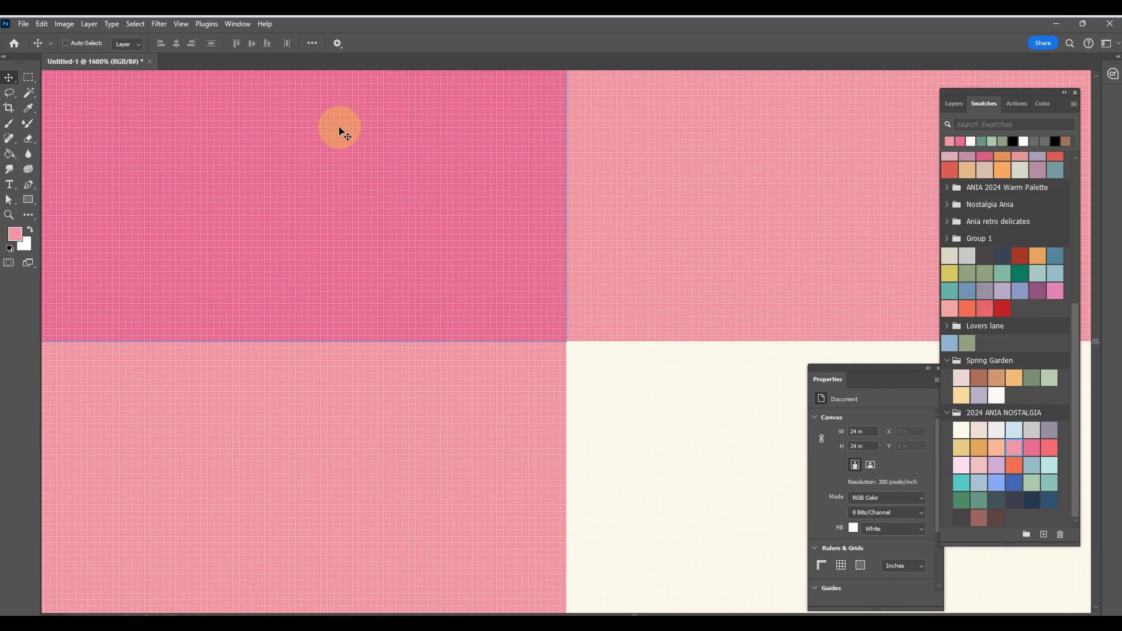
{"action": "key", "text": "ctrl+minus"}
{"action": "key", "text": "ctrl+minus"}
{"action": "key", "text": "ctrl+minus"}
{"action": "key", "text": "ctrl+minus"}
{"action": "key", "text": "ctrl+minus"}
{"action": "key", "text": "ctrl+minus"}
{"action": "key", "text": "ctrl+minus"}
{"action": "key", "text": "ctrl+minus"}
{"action": "key", "text": "ctrl+minus"}
{"action": "key", "text": "ctrl+minus"}
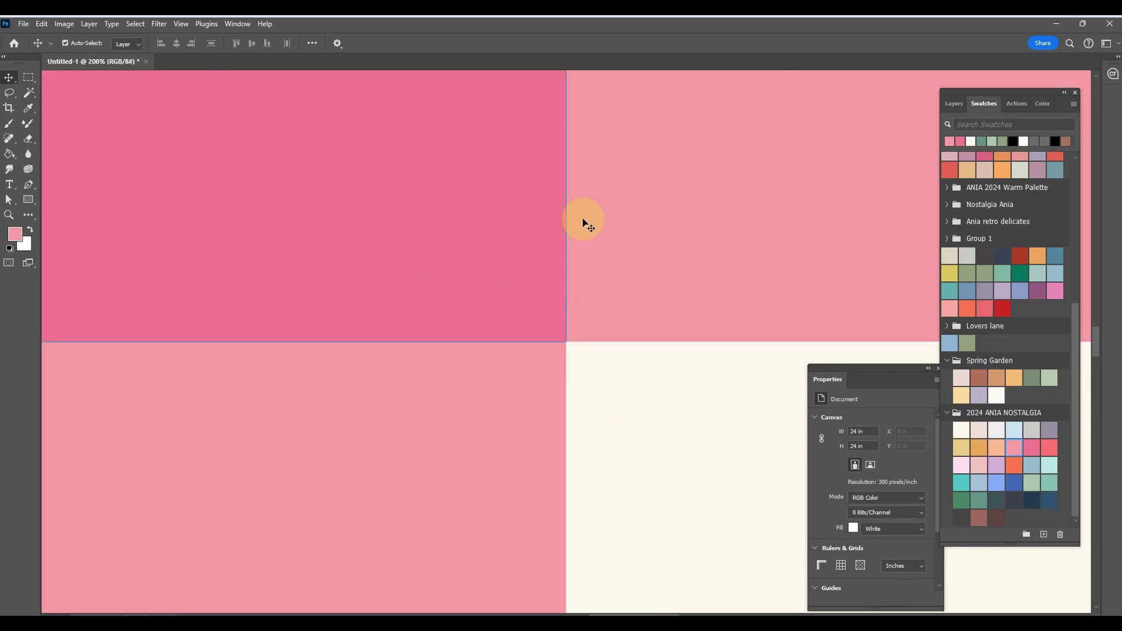
{"action": "key", "text": "ctrl+minus"}
{"action": "key", "text": "ctrl+minus"}
{"action": "key", "text": "ctrl+minus"}
{"action": "key", "text": "ctrl+minus"}
{"action": "key", "text": "ctrl+minus"}
{"action": "key", "text": "ctrl+minus"}
{"action": "key", "text": "ctrl+minus"}
{"action": "key", "text": "ctrl+minus"}
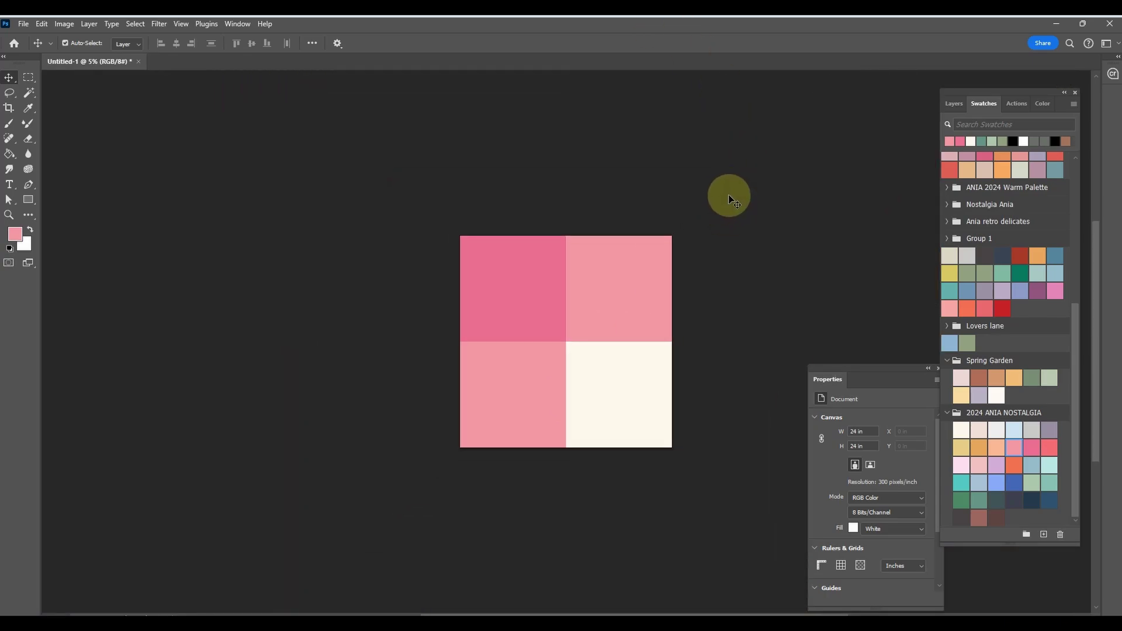
- Show the Layers panel with F7, check the top-left square's layer, then deselect
{"action": "left_click", "coordinate": [506, 282]}
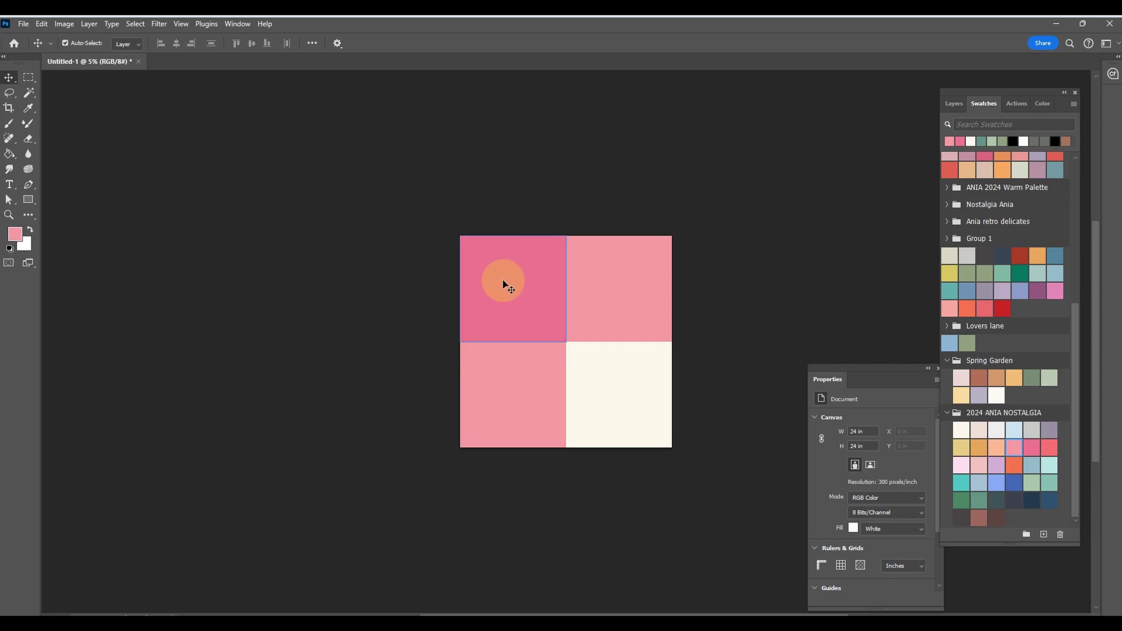
{"action": "key", "text": "F7"}
{"action": "left_click", "coordinate": [986, 188]}
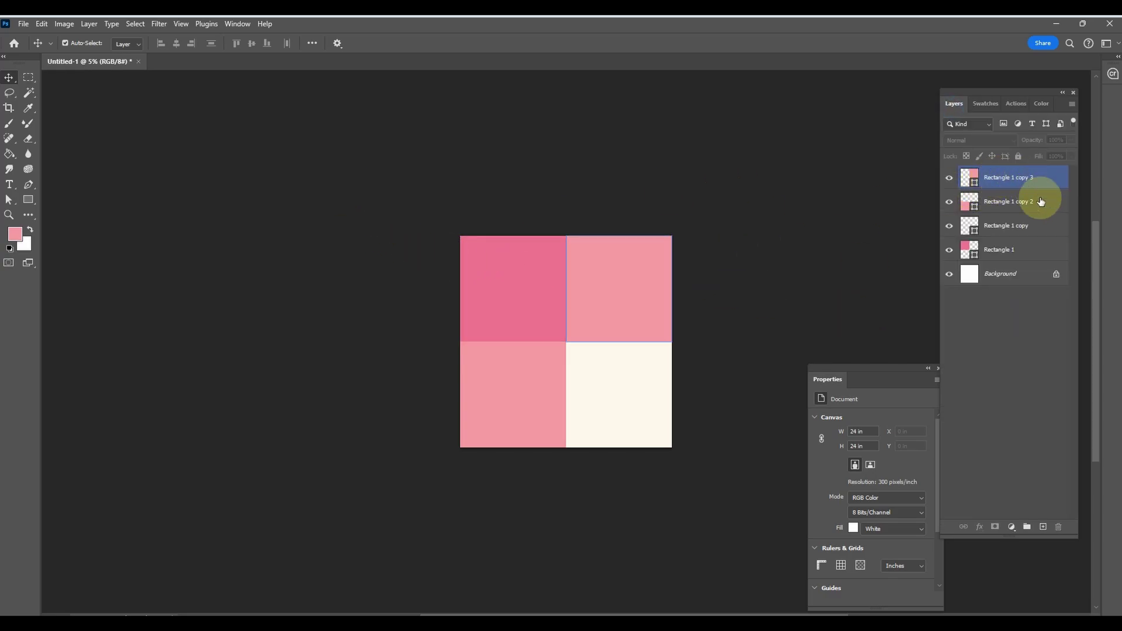
{"action": "left_click", "coordinate": [1046, 286]}
{"action": "left_click", "coordinate": [561, 296]}
{"action": "left_click", "coordinate": [454, 283]}
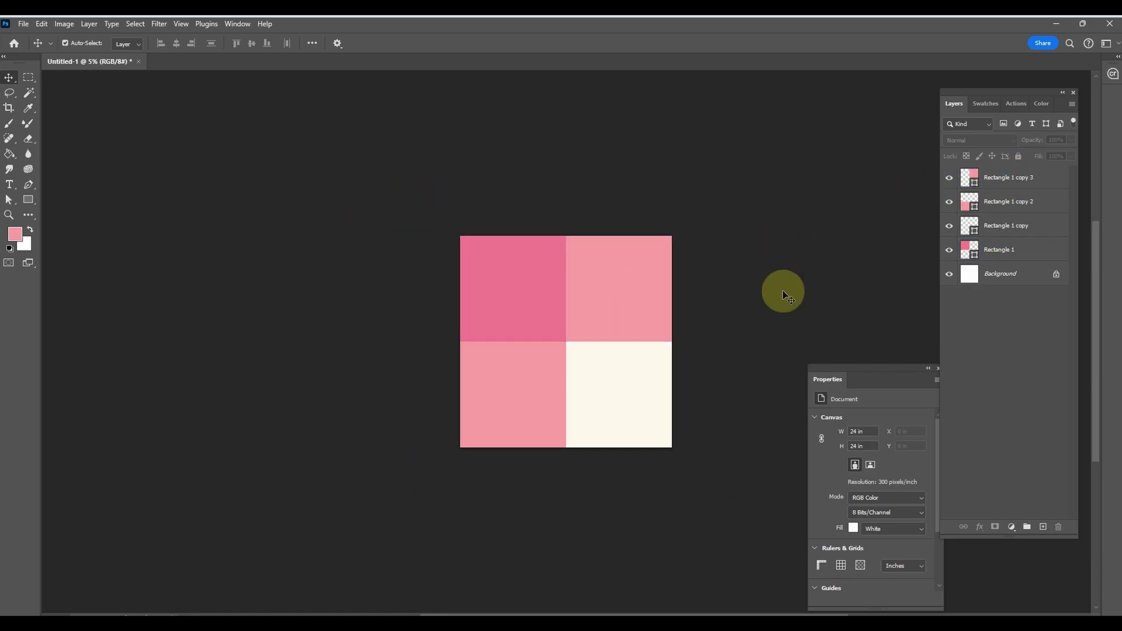
- Flatten the image into one Background layer and resample it to 150 pixels/inch
{"action": "left_click", "coordinate": [92, 23]}
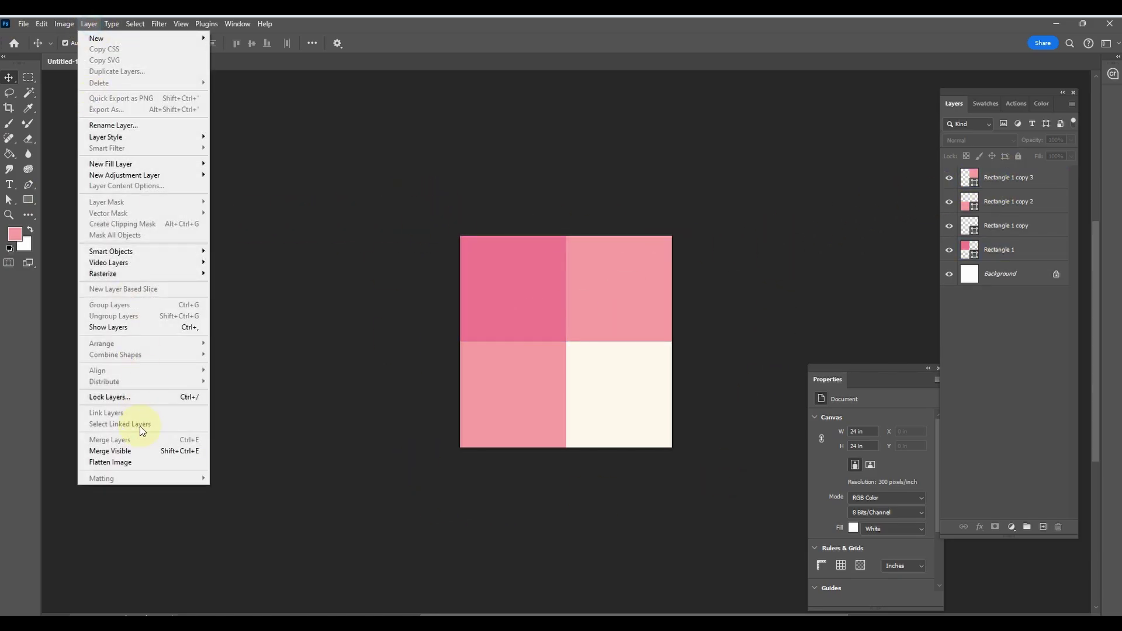
{"action": "left_click", "coordinate": [131, 462]}
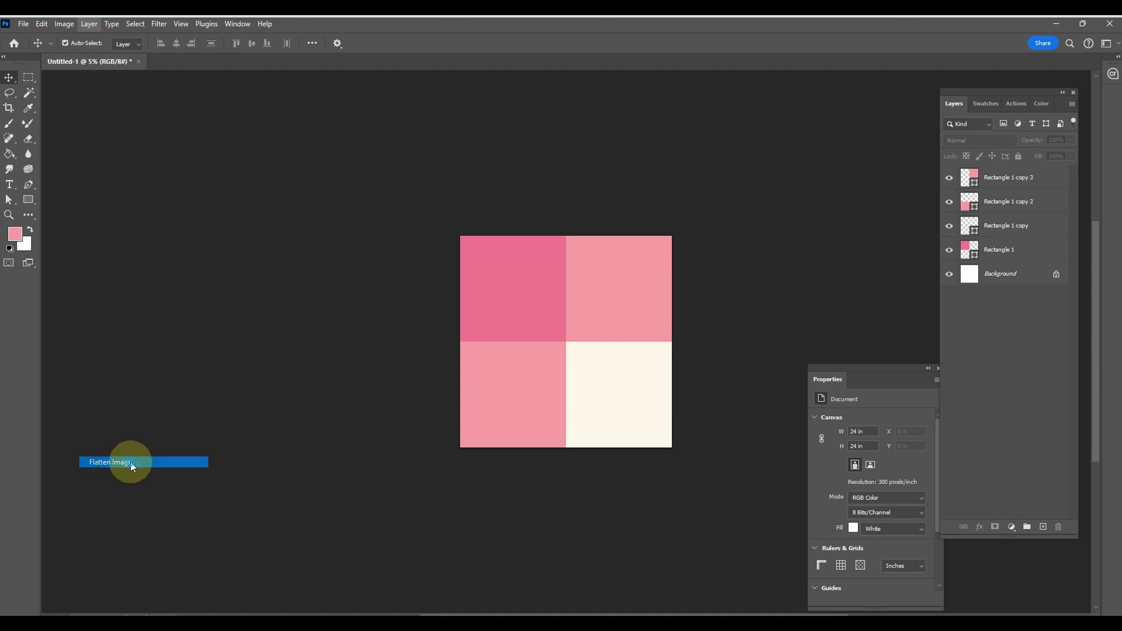
{"action": "left_click", "coordinate": [65, 23]}
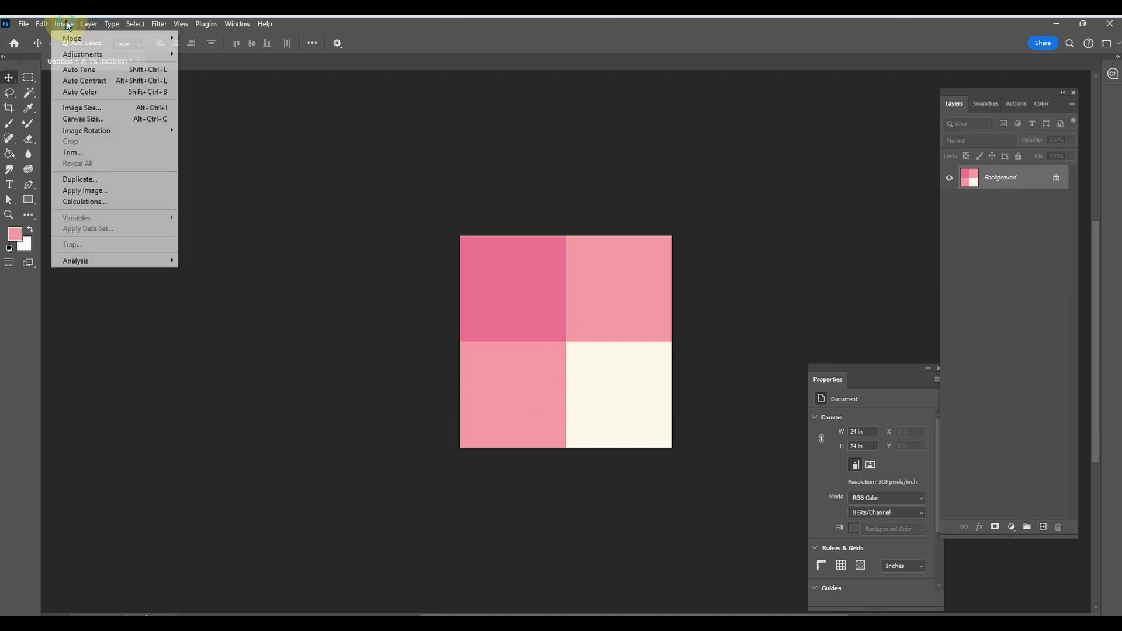
{"action": "left_click", "coordinate": [85, 107]}
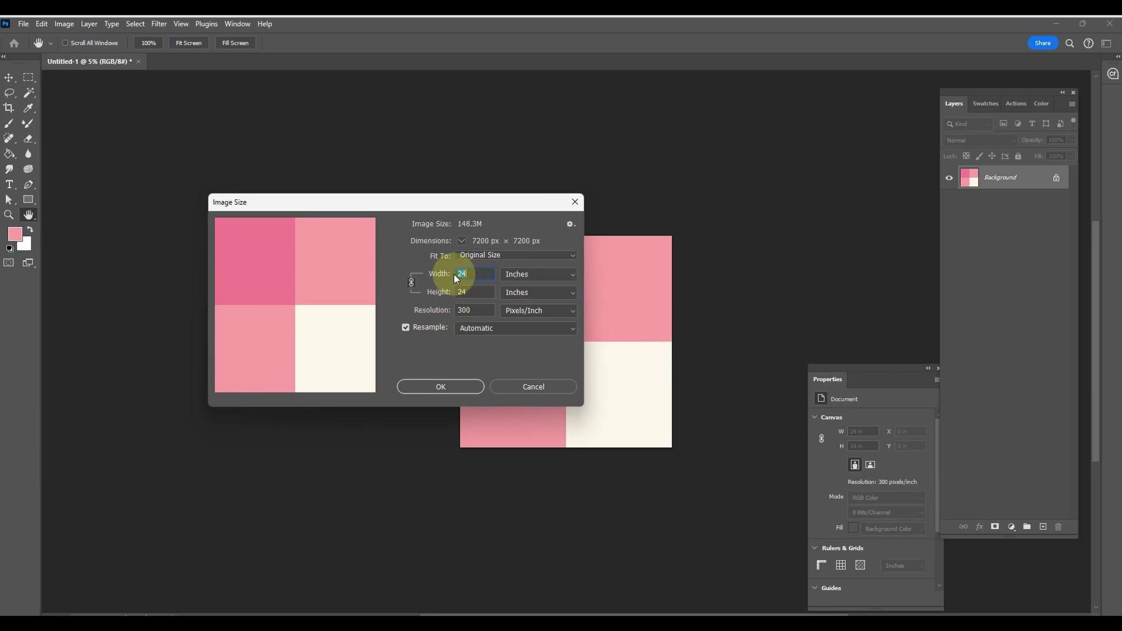
{"action": "double_click", "coordinate": [474, 309]}
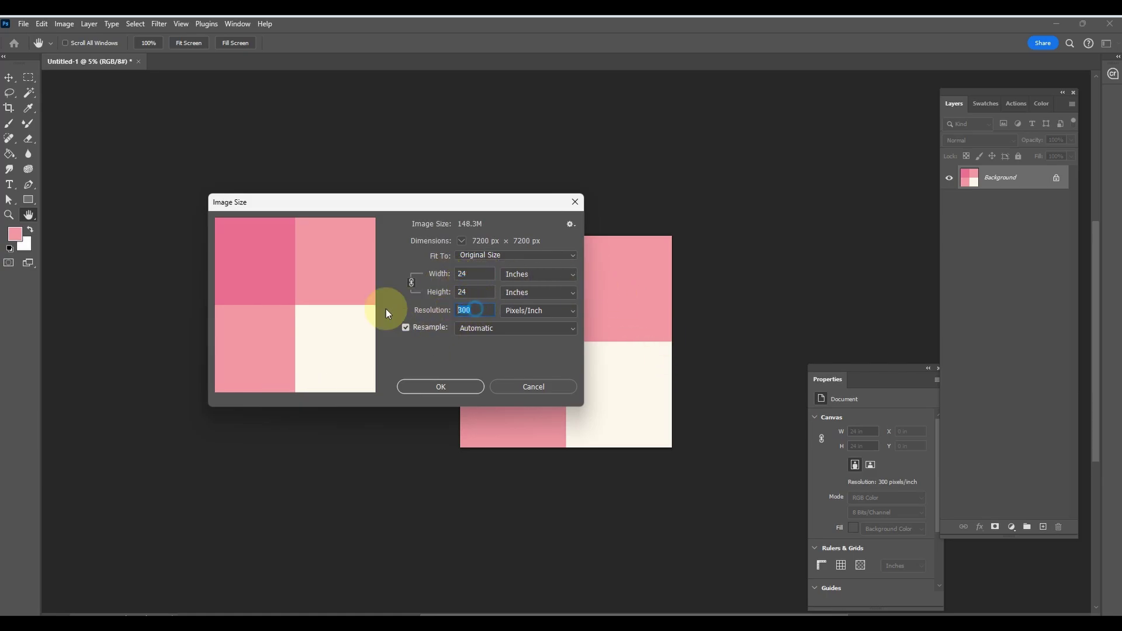
{"action": "type", "text": "150"}
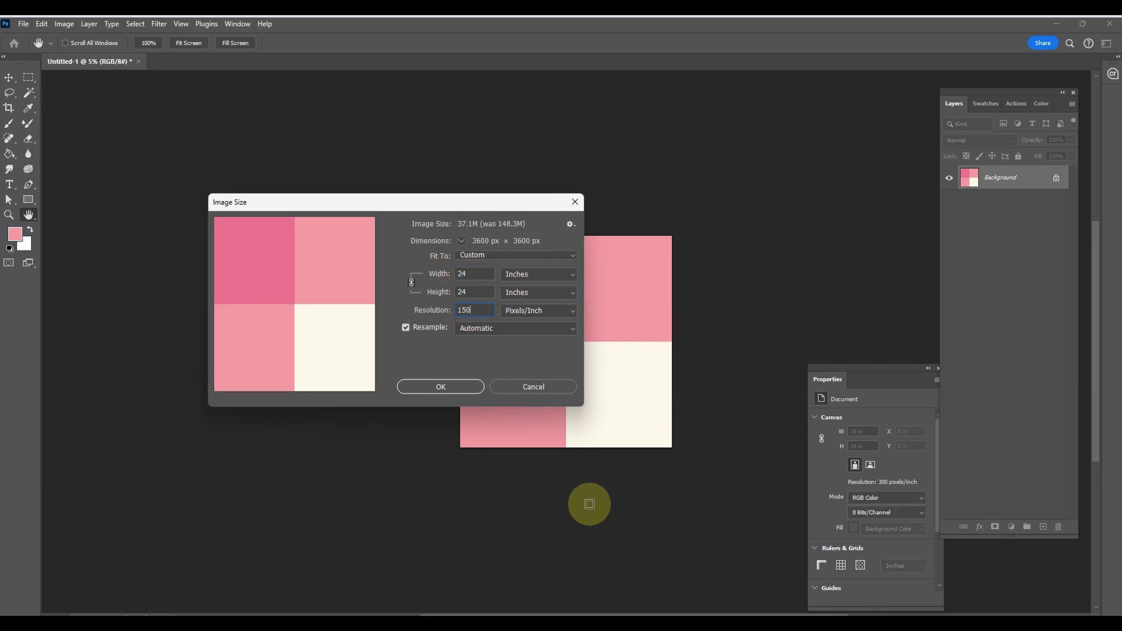
{"action": "left_click", "coordinate": [468, 384]}
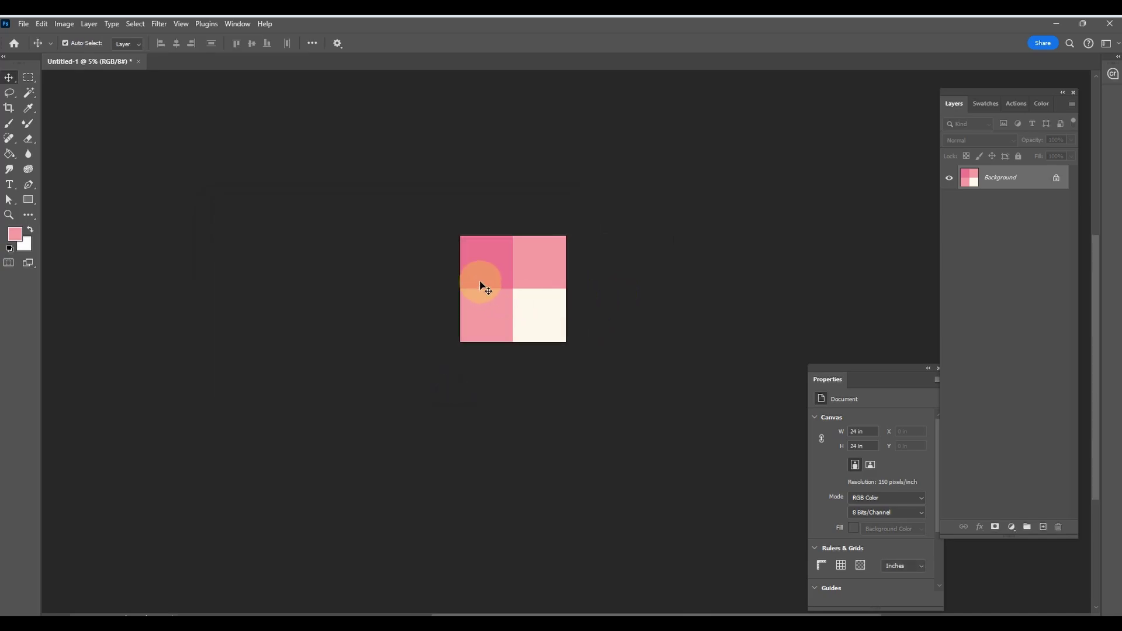
{"action": "key", "text": "ctrl+0"}
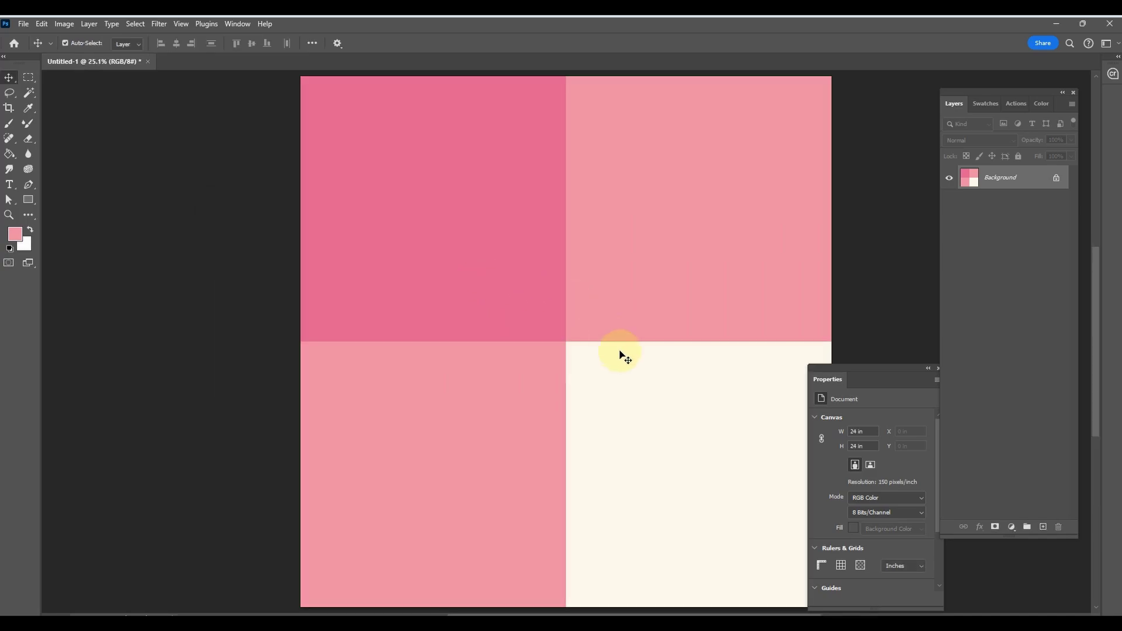
{"action": "key", "text": "ctrl+minus"}
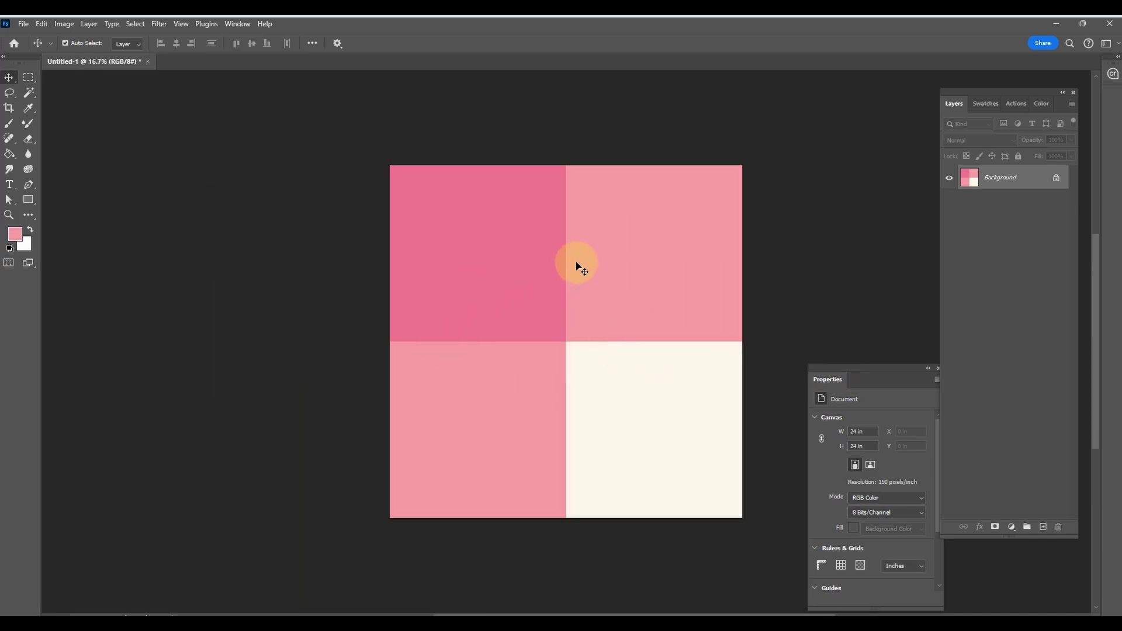
- Set the image width to 4 inches in Image Size, giving a 600 px square
{"action": "left_click", "coordinate": [65, 24]}
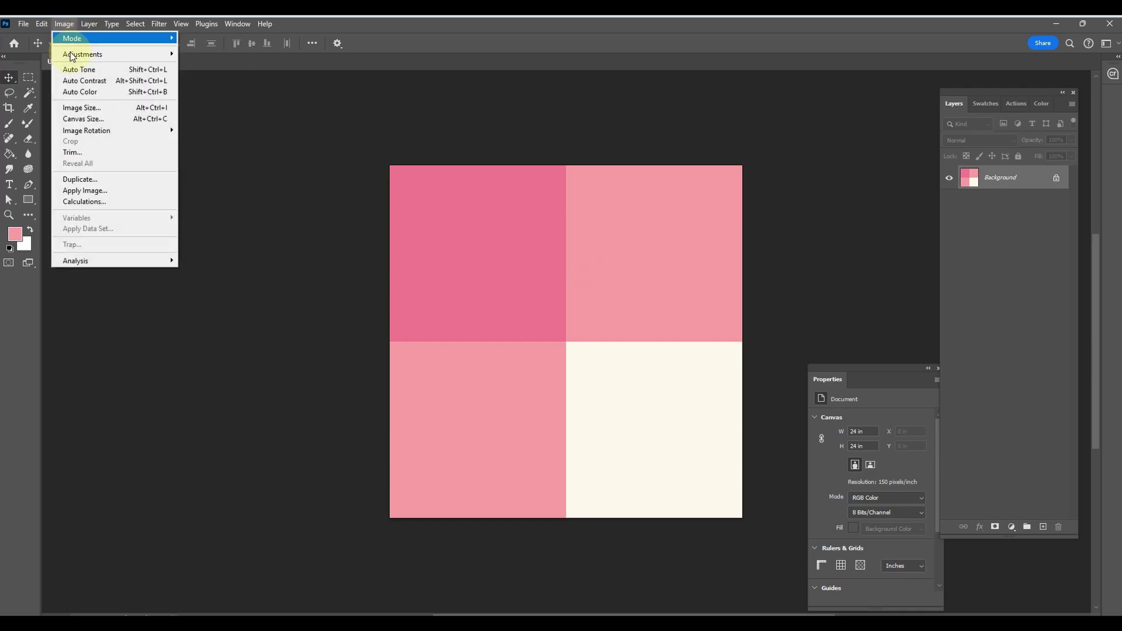
{"action": "left_click", "coordinate": [81, 109]}
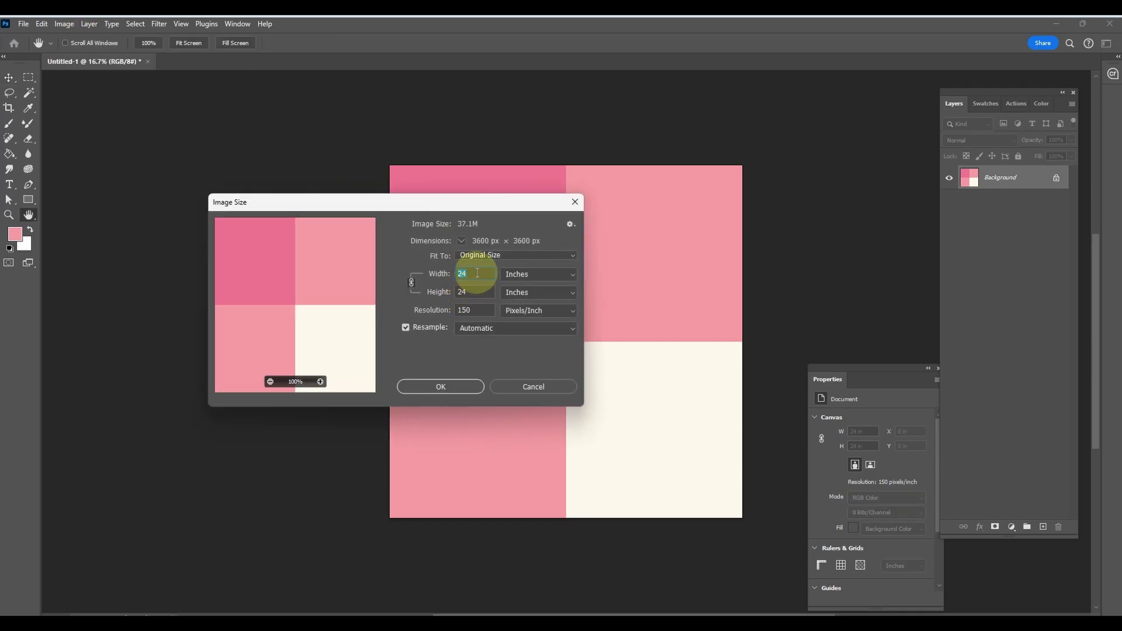
{"action": "type", "text": "12"}
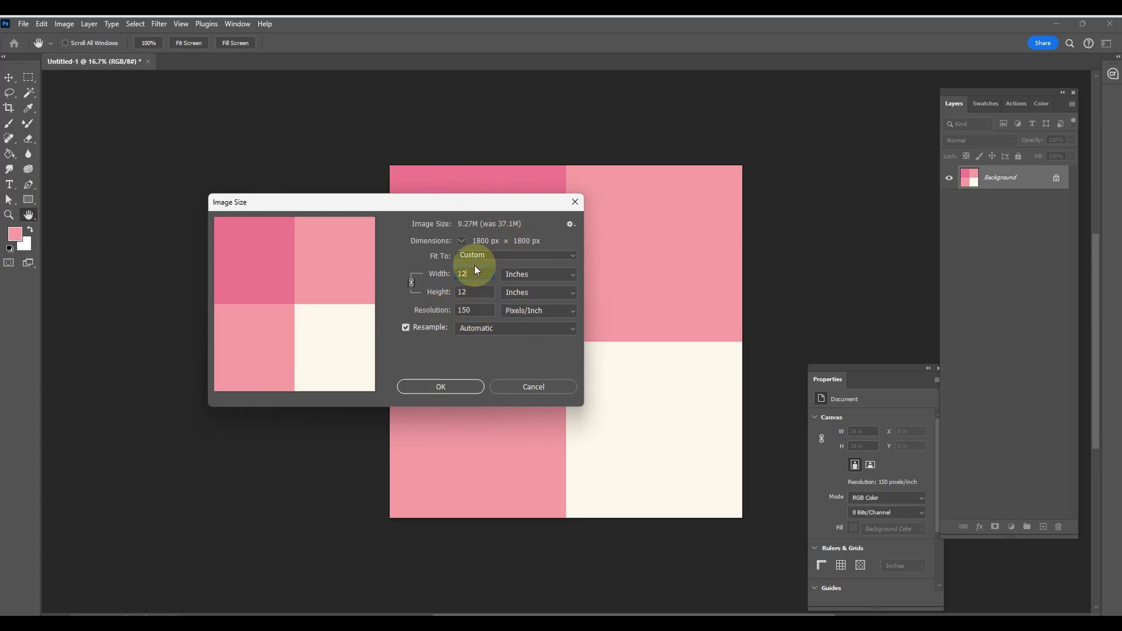
{"action": "type", "text": "4"}
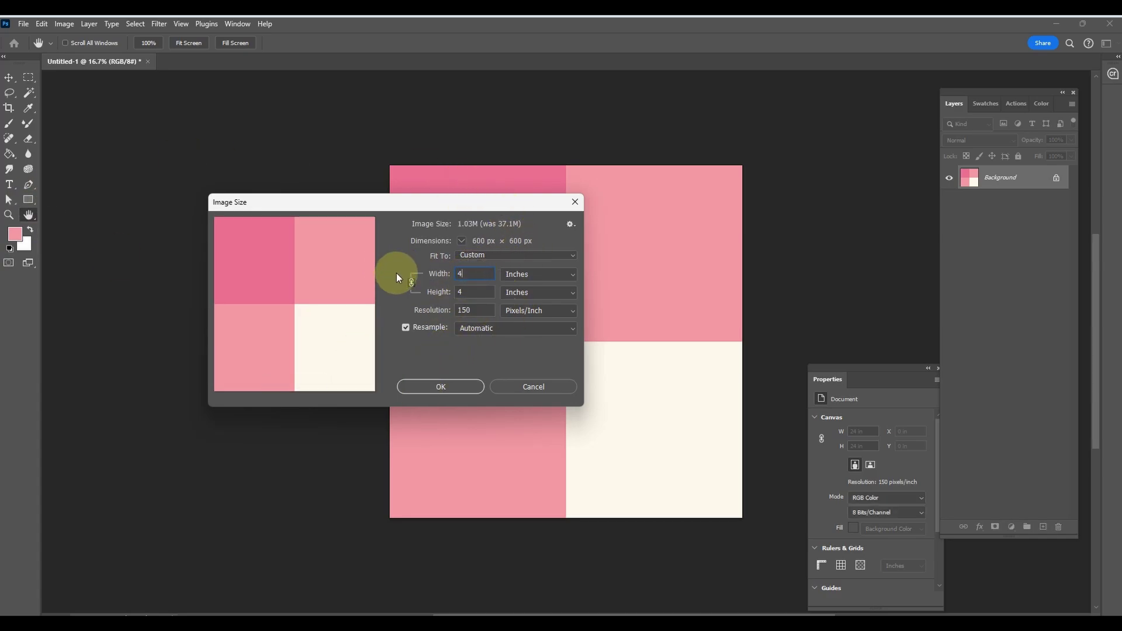
{"action": "left_click", "coordinate": [466, 381]}
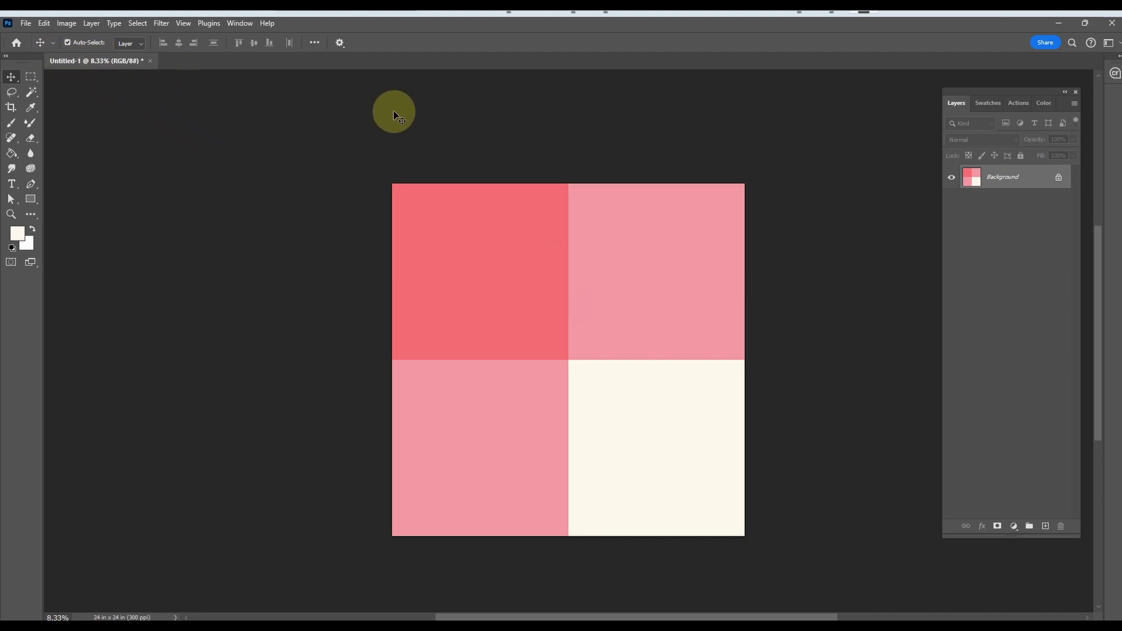
- Select the whole pink tile canvas and define it as a new pattern
{"action": "left_click", "coordinate": [136, 23]}
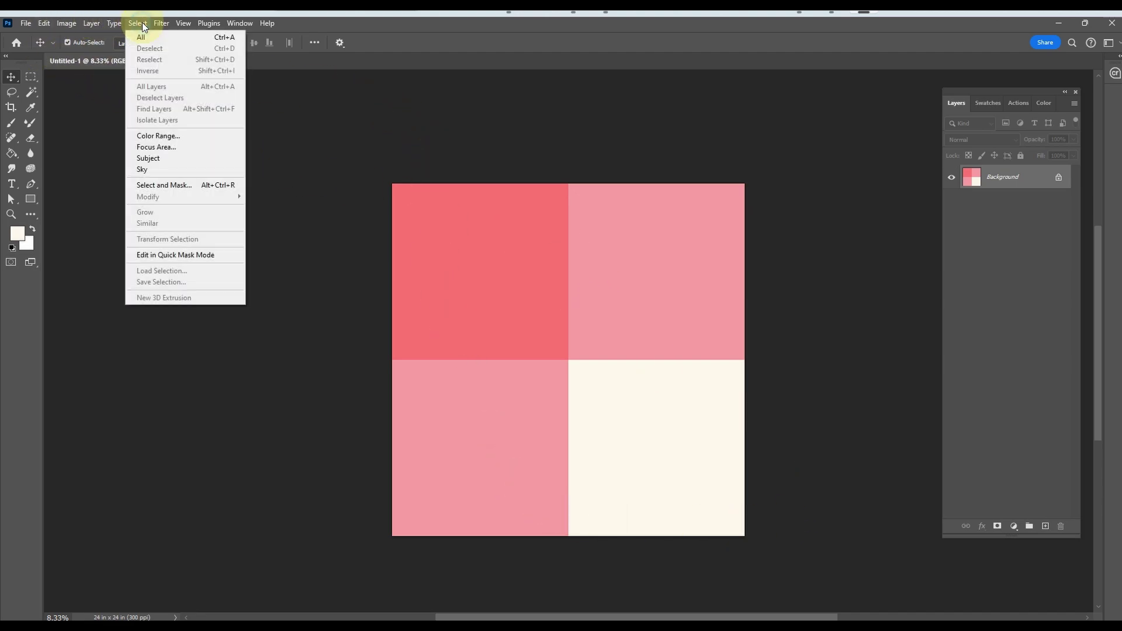
{"action": "left_click", "coordinate": [143, 35]}
{"action": "left_click", "coordinate": [45, 23]}
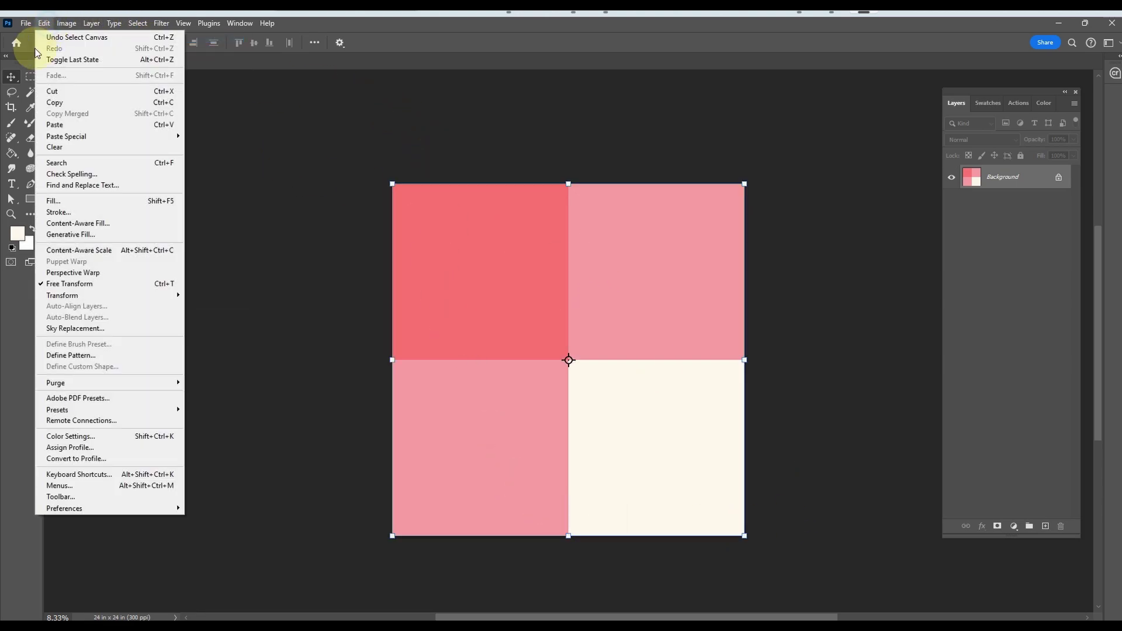
{"action": "left_click", "coordinate": [93, 355]}
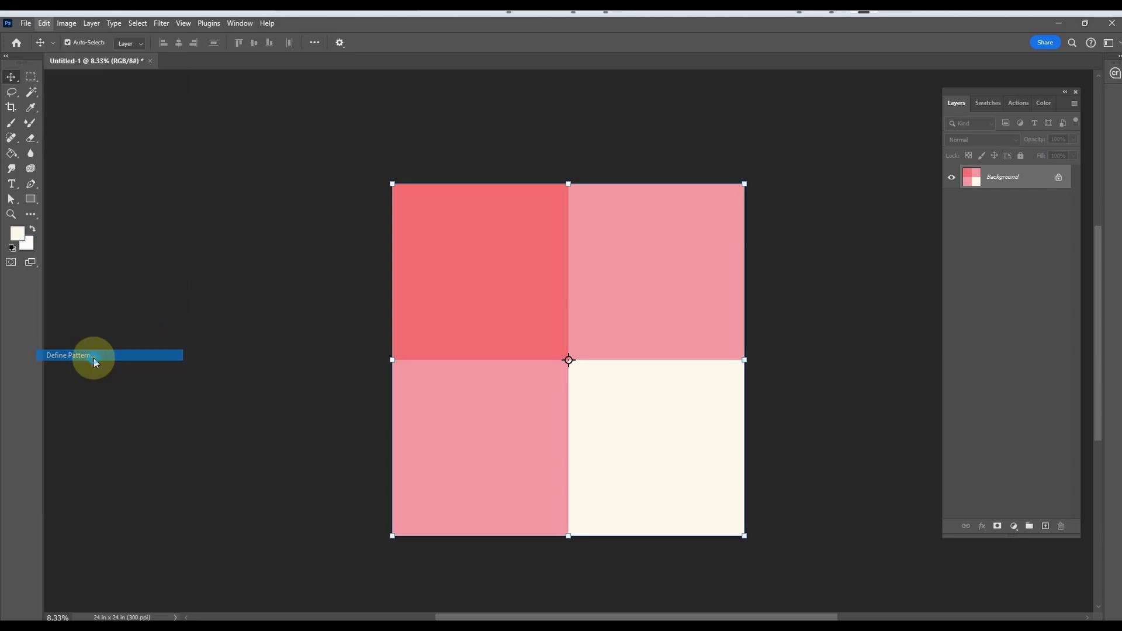
{"action": "left_click", "coordinate": [679, 210]}
- Create a new document from the 6000 x 6000 px, 300 ppi preset
{"action": "left_click", "coordinate": [26, 22]}
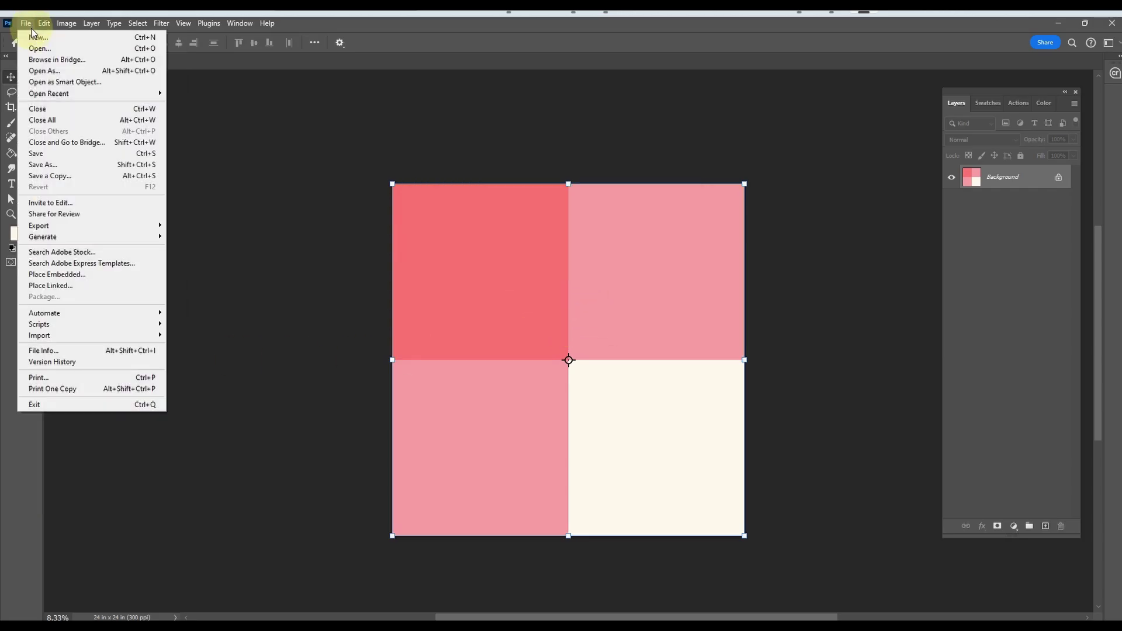
{"action": "left_click", "coordinate": [30, 34]}
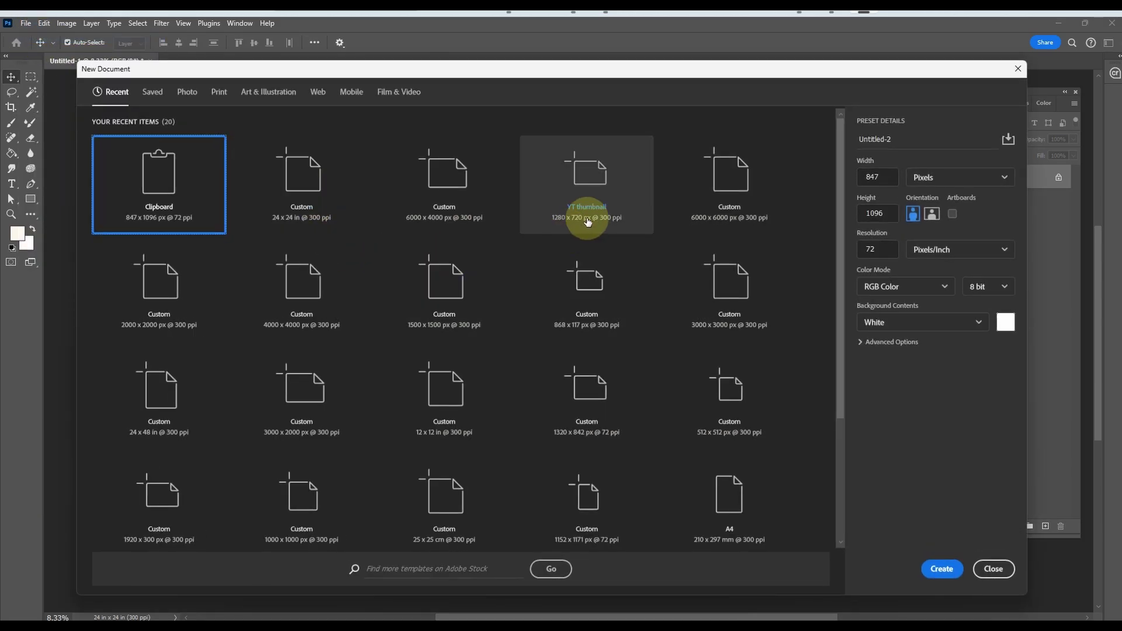
{"action": "left_click", "coordinate": [710, 177]}
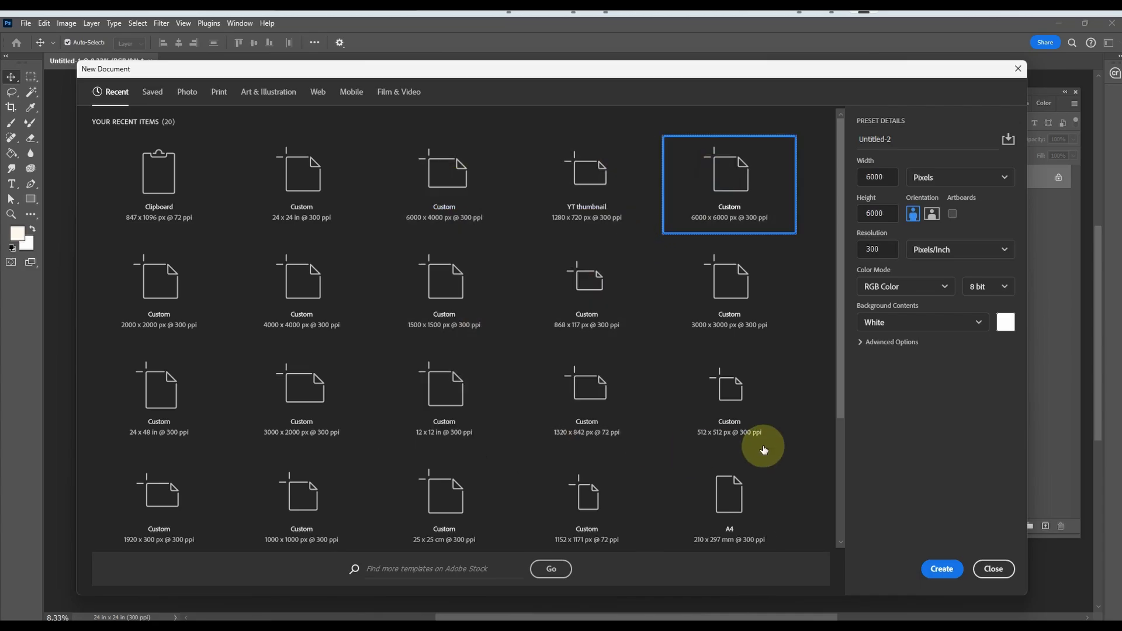
{"action": "left_click", "coordinate": [962, 570]}
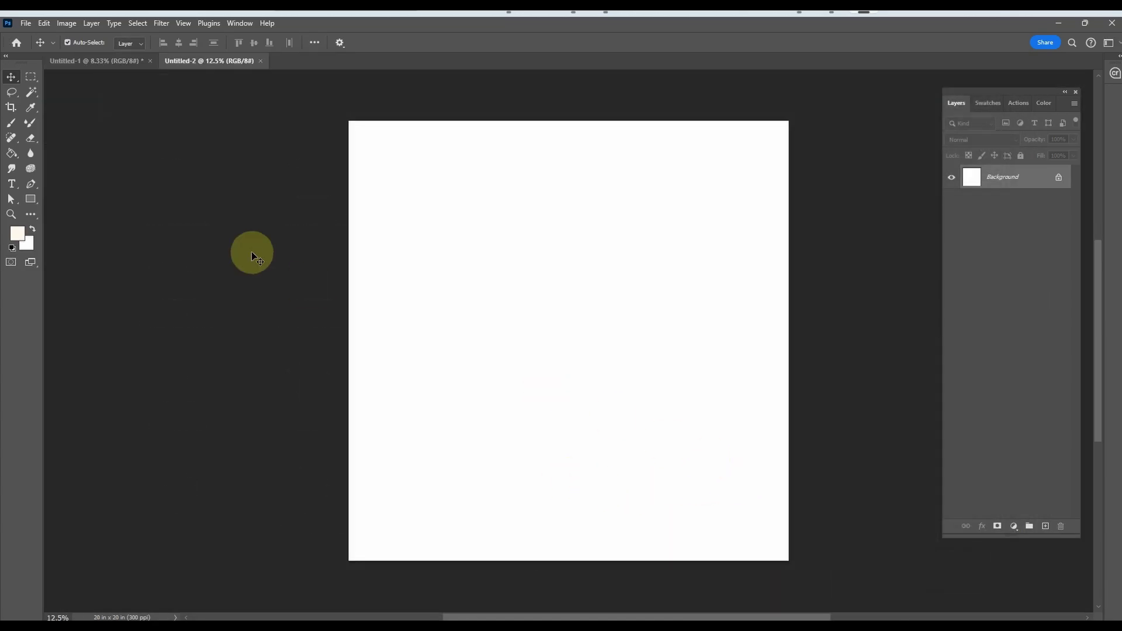
- Draw a large rectangle across the canvas and open Rectangle 1's Layer Style dialog
{"action": "left_click", "coordinate": [32, 202]}
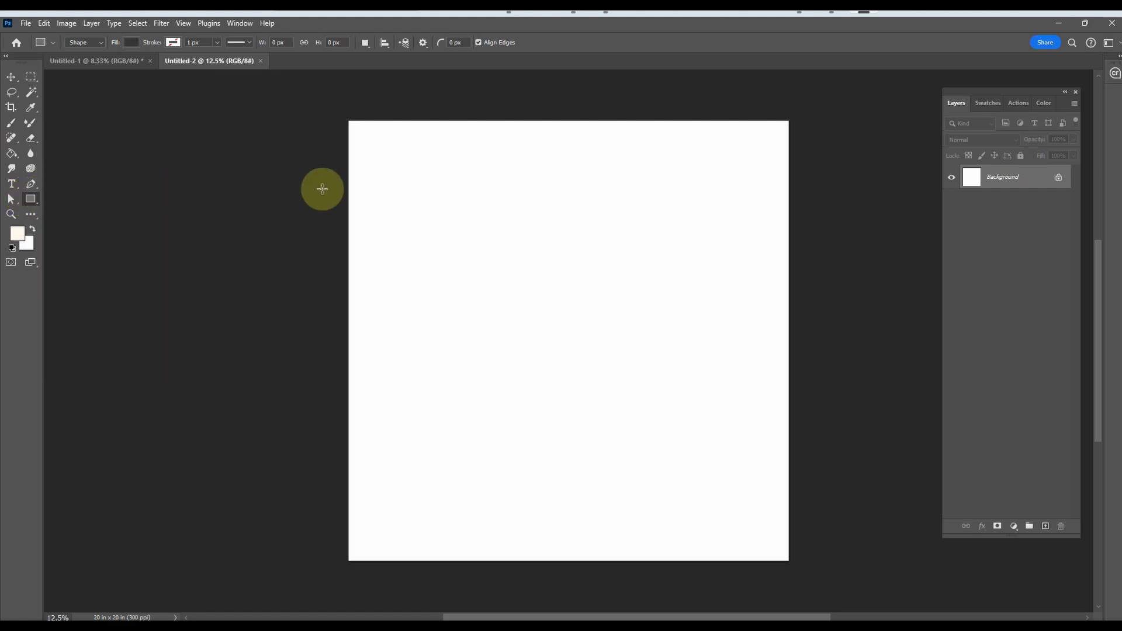
{"action": "left_click_drag", "start_coordinate": [374, 161], "coordinate": [752, 515]}
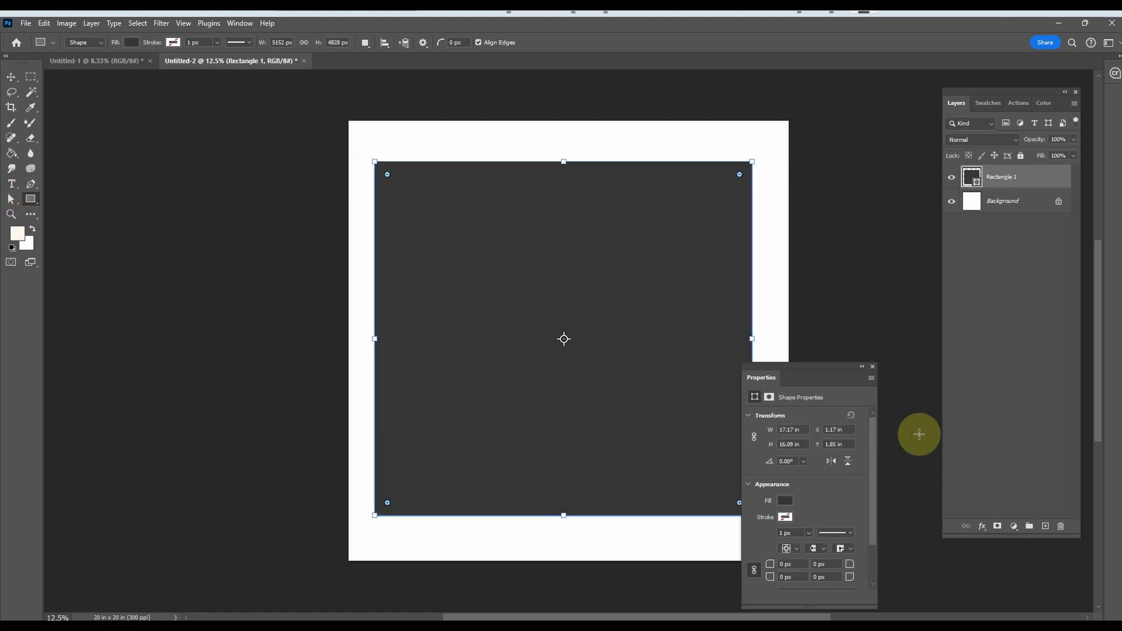
{"action": "double_click", "coordinate": [1037, 179]}
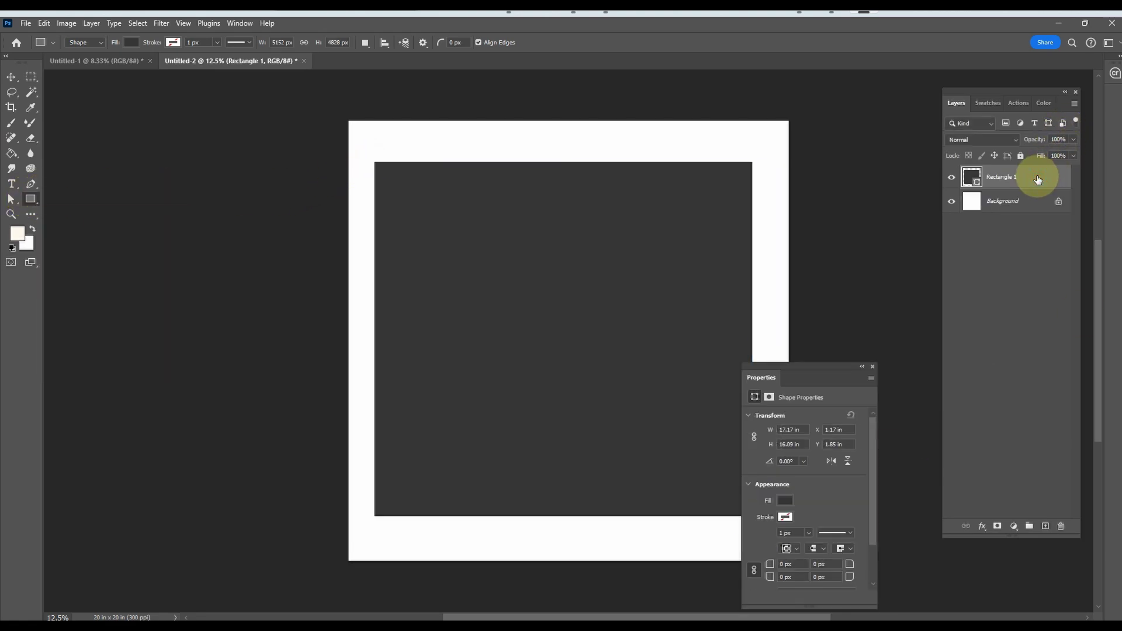
- Enable Pattern Overlay on the rectangle using the pink gingham tile pattern
{"action": "left_click", "coordinate": [873, 366]}
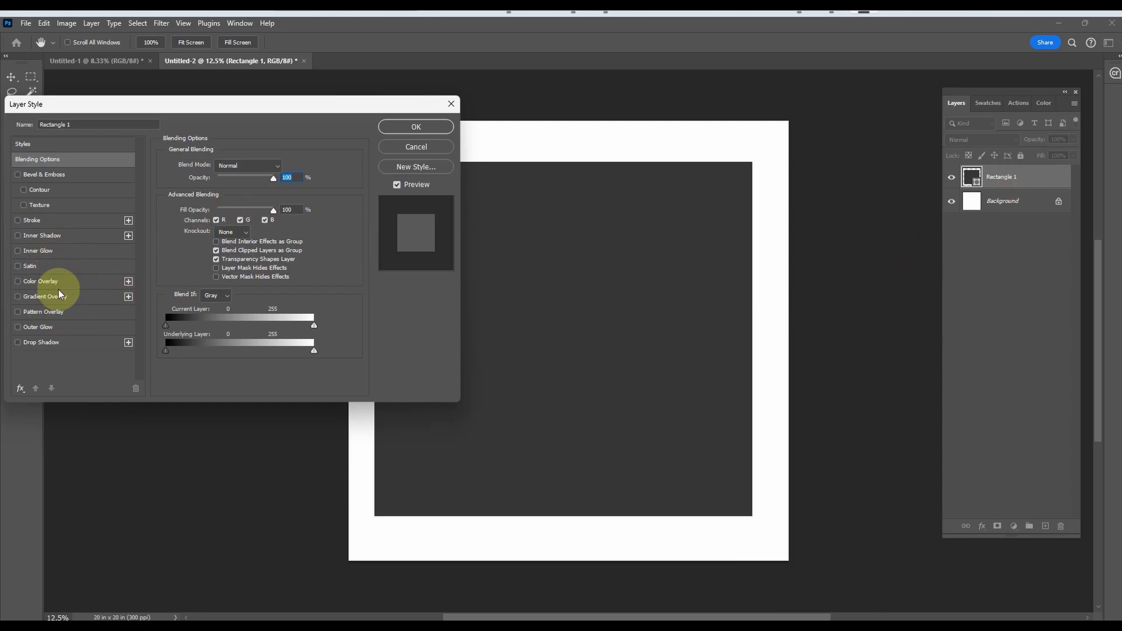
{"action": "left_click", "coordinate": [46, 311]}
{"action": "left_click", "coordinate": [245, 203]}
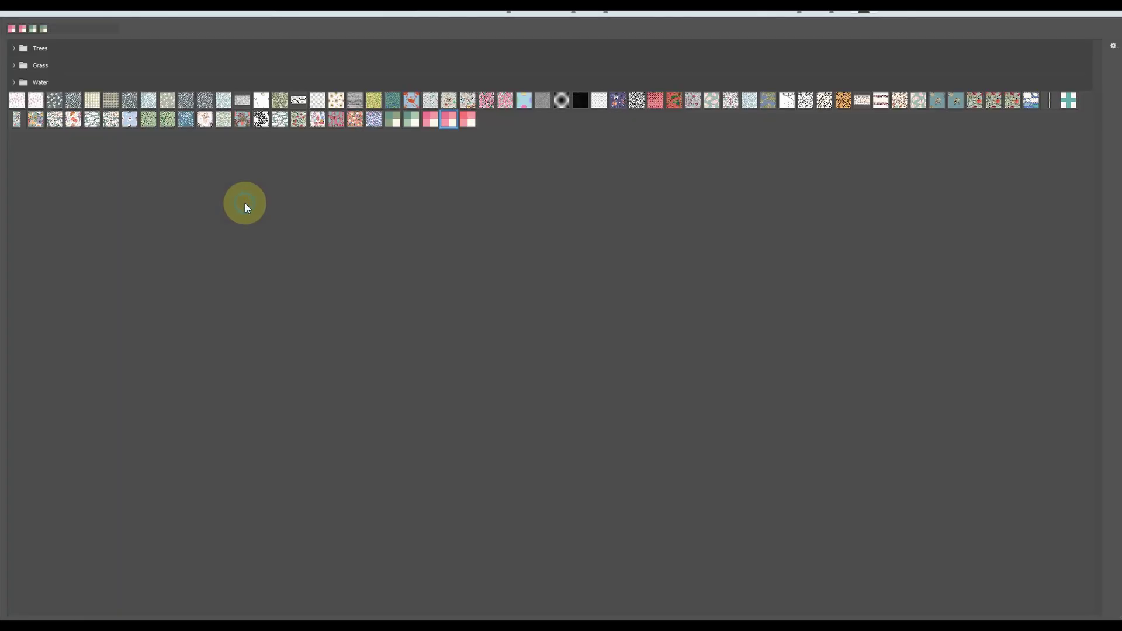
{"action": "double_click", "coordinate": [470, 120]}
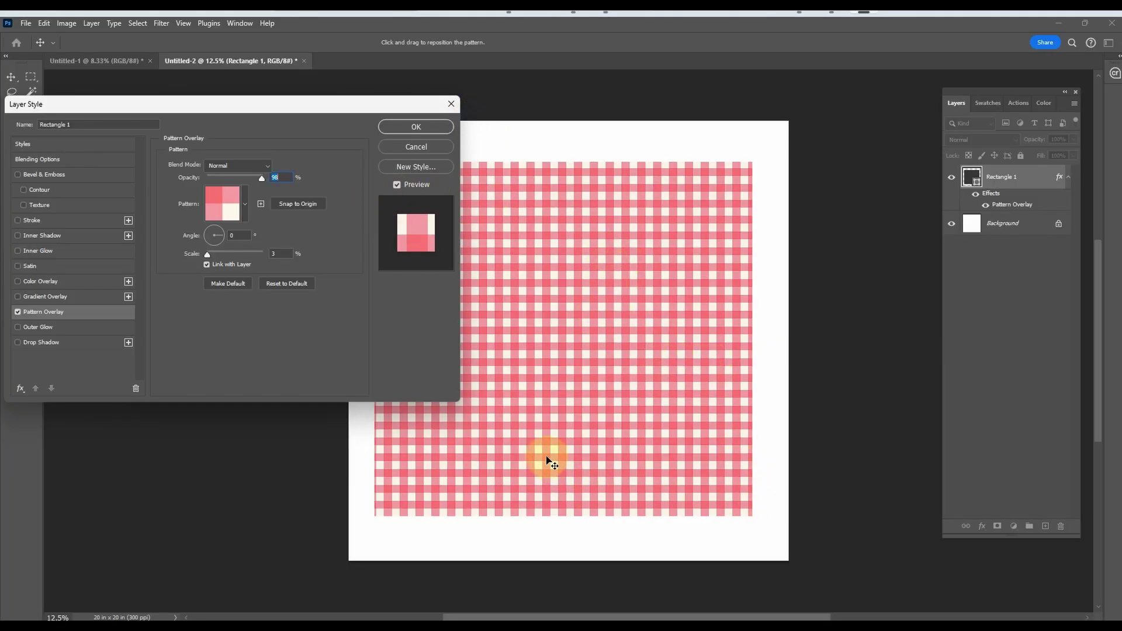
- Set the overlay scale to 7%, reposition and snap the pattern to origin, then apply it
{"action": "left_click", "coordinate": [220, 253]}
{"action": "left_click_drag", "start_coordinate": [237, 253], "coordinate": [209, 251]}
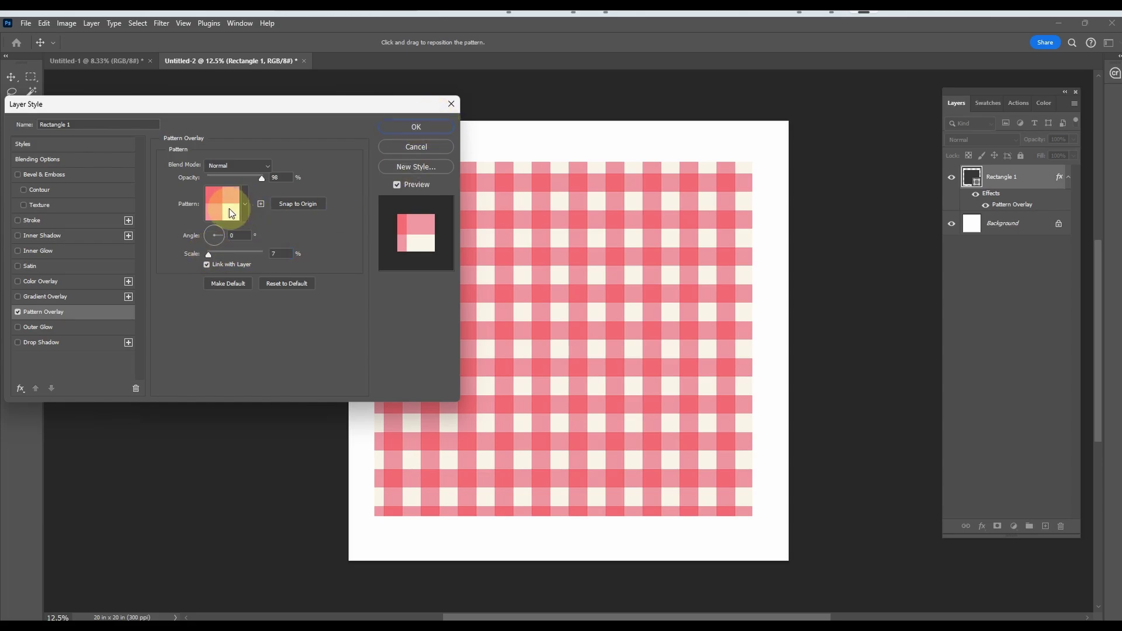
{"action": "left_click", "coordinate": [678, 321]}
{"action": "left_click_drag", "start_coordinate": [677, 319], "coordinate": [538, 268]}
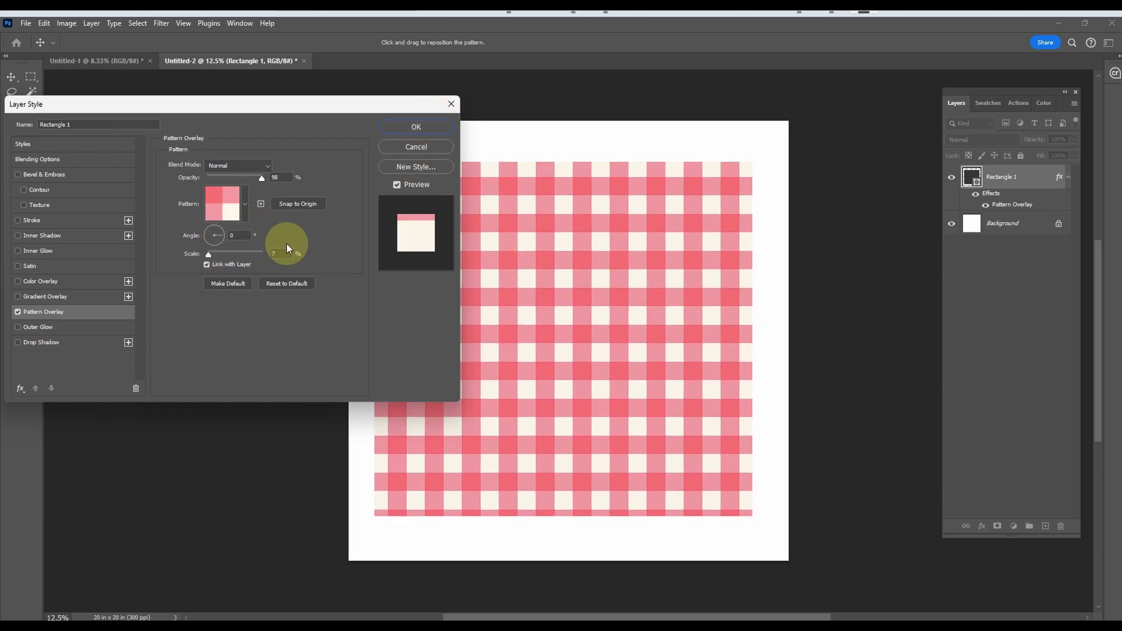
{"action": "left_click", "coordinate": [298, 206]}
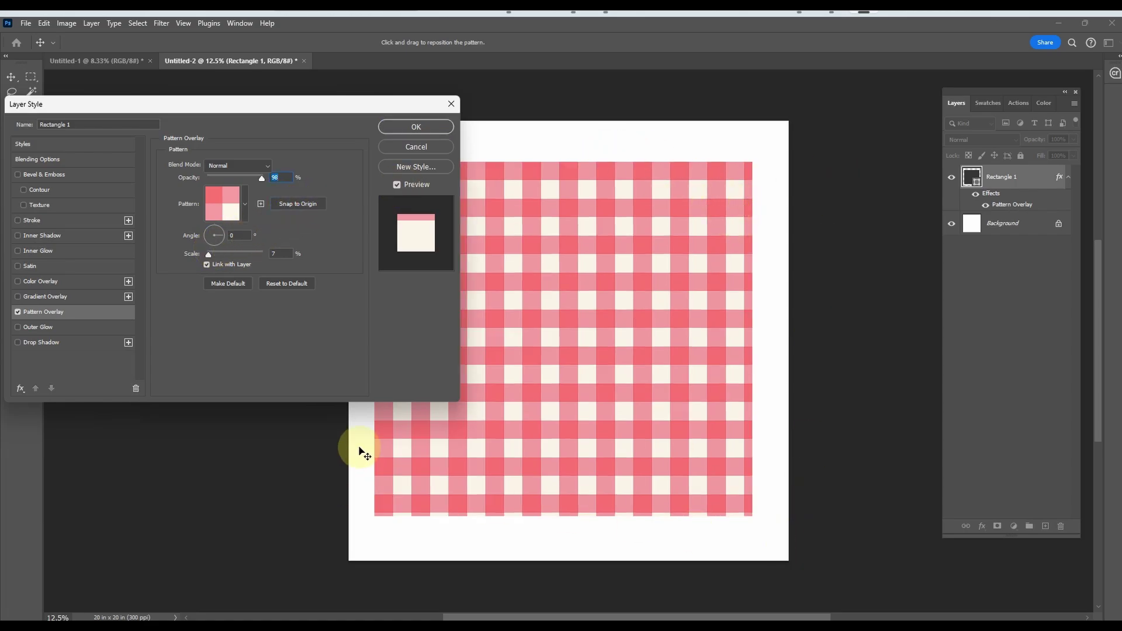
{"action": "left_click_drag", "start_coordinate": [658, 260], "coordinate": [664, 320]}
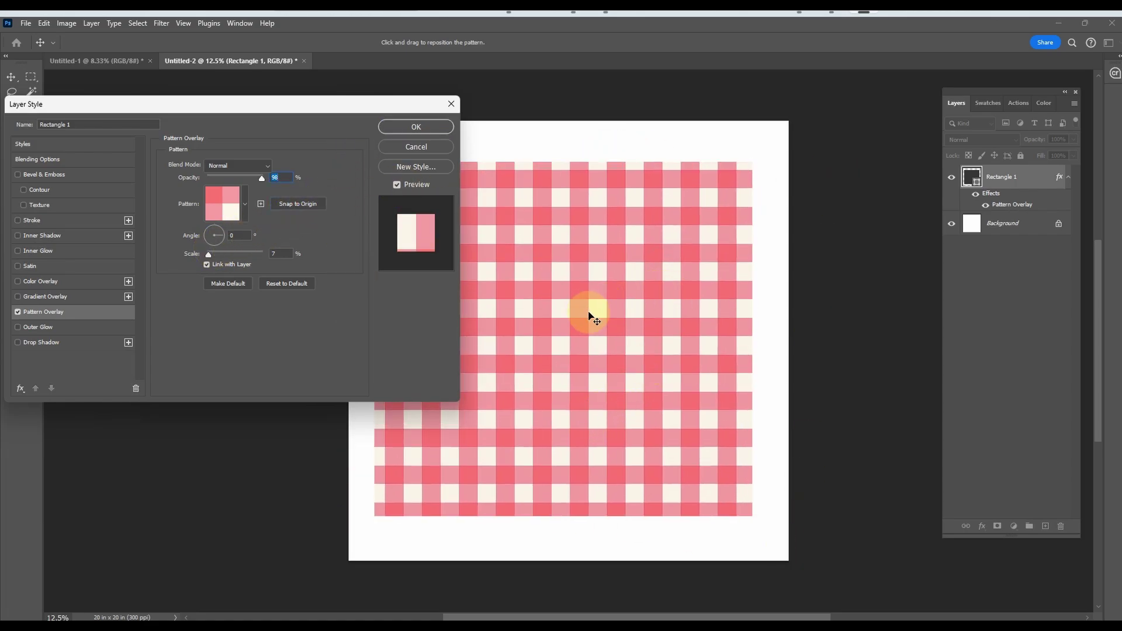
{"action": "left_click", "coordinate": [416, 127]}
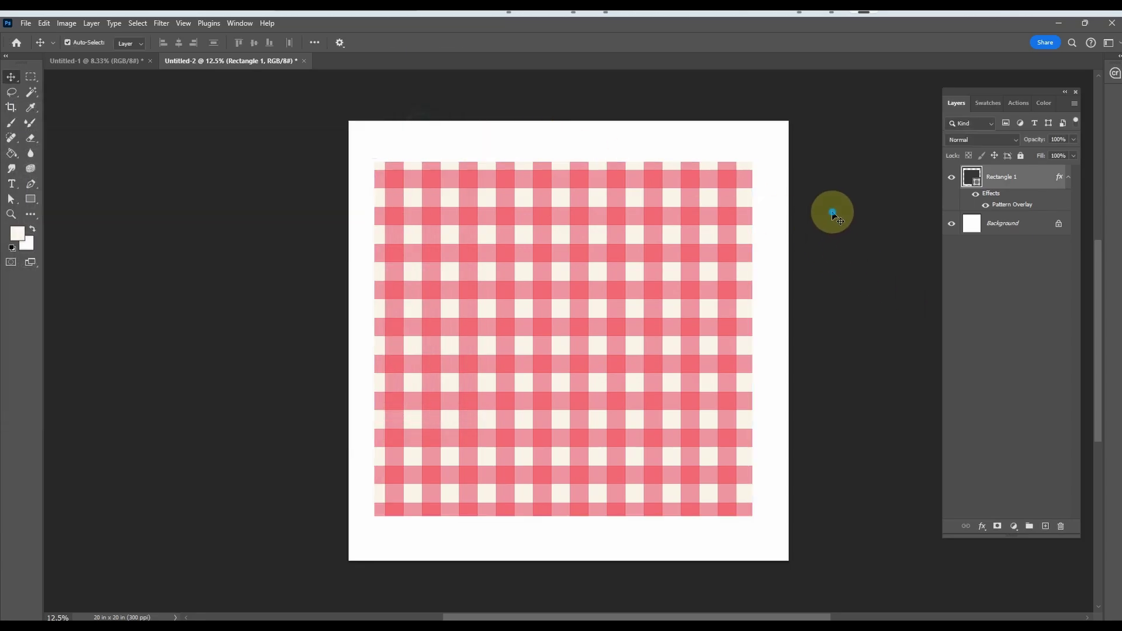
- Compare the gingham Untitled-2 with the Untitled-1 tile, ending on Untitled-1
{"action": "left_click", "coordinate": [1005, 175]}
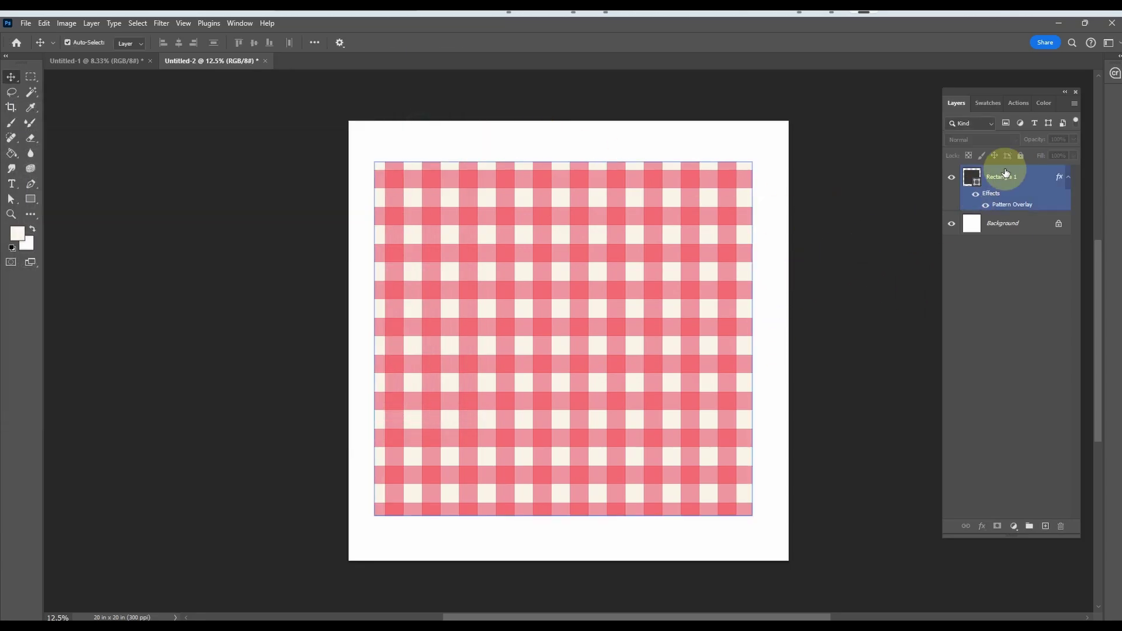
{"action": "left_click", "coordinate": [438, 150]}
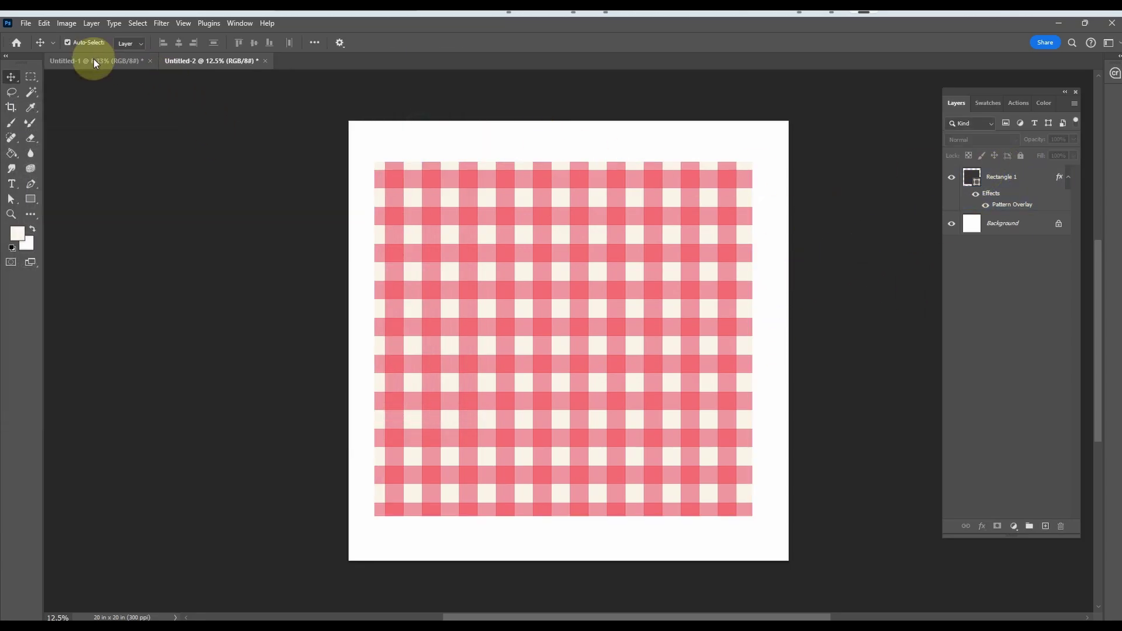
{"action": "left_click", "coordinate": [93, 60]}
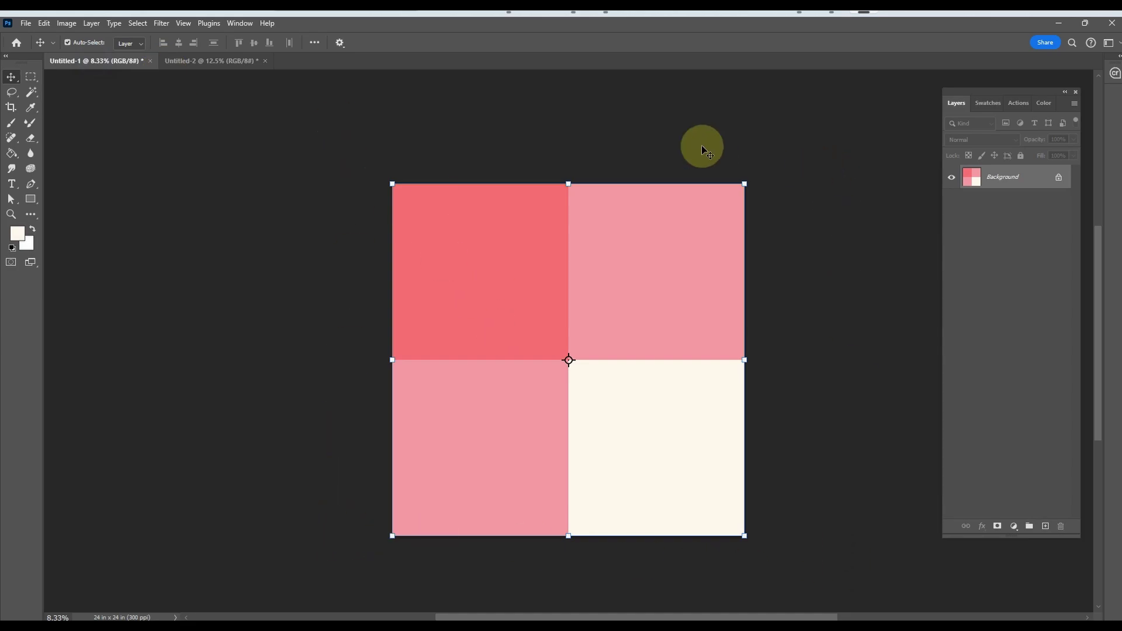
{"action": "left_click", "coordinate": [177, 66]}
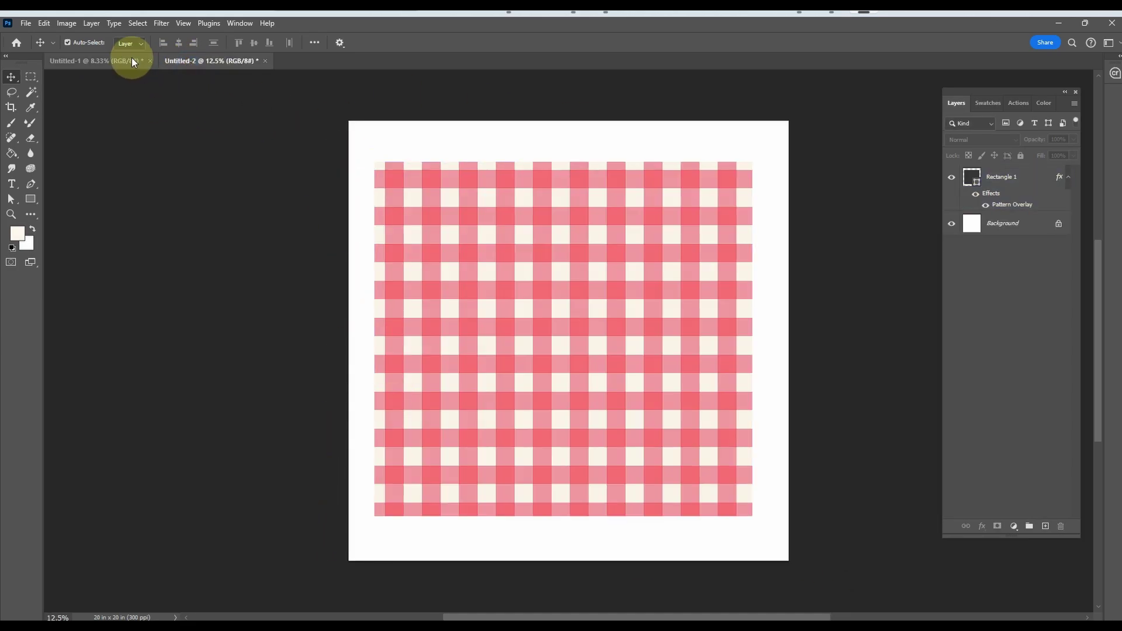
{"action": "left_click", "coordinate": [131, 59]}
{"action": "left_click", "coordinate": [170, 66]}
{"action": "left_click", "coordinate": [707, 236]}
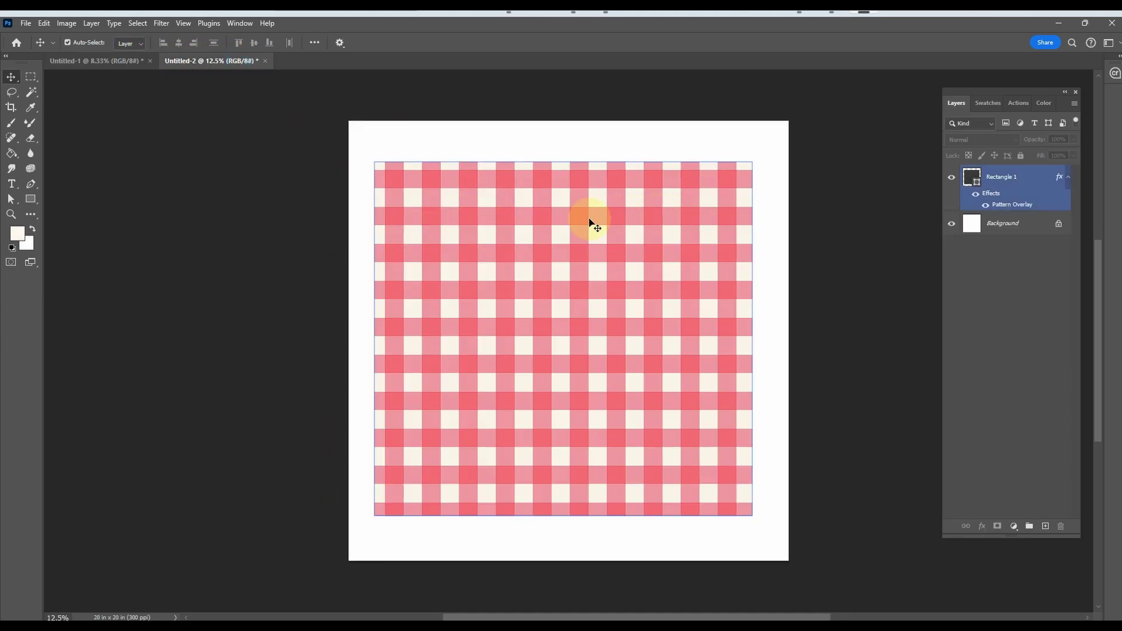
{"action": "left_click", "coordinate": [373, 215]}
{"action": "left_click", "coordinate": [131, 61]}
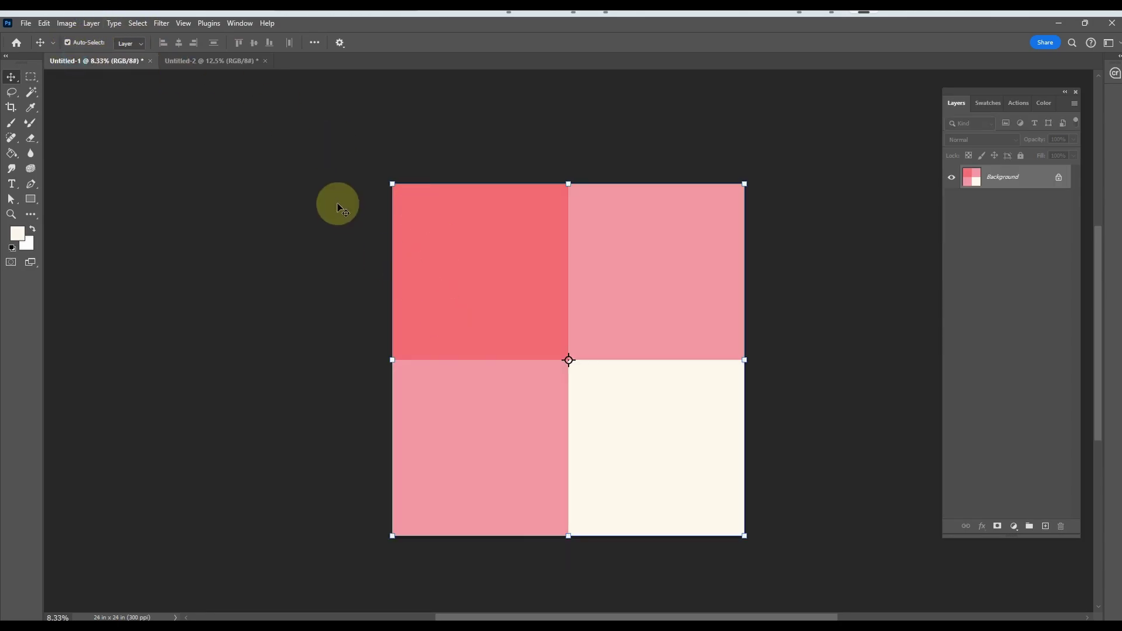